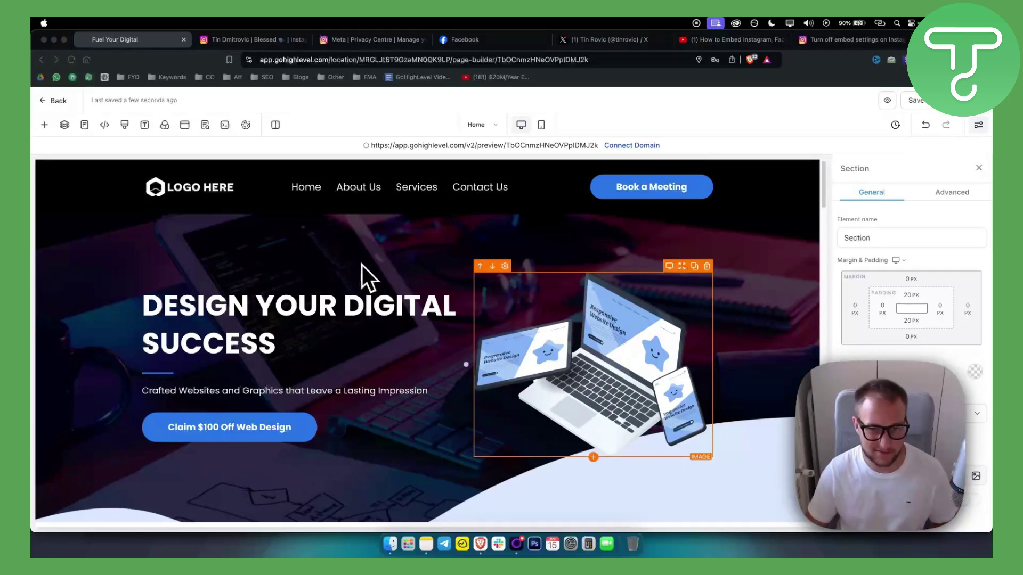
Start to leave the editor, then dismiss the unsaved-changes warning to stay in the builder
{"action": "scroll", "coordinate": [373, 237], "scroll_direction": "down", "scroll_amount": 1}
{"action": "scroll", "coordinate": [386, 248], "scroll_direction": "up", "scroll_amount": 1}
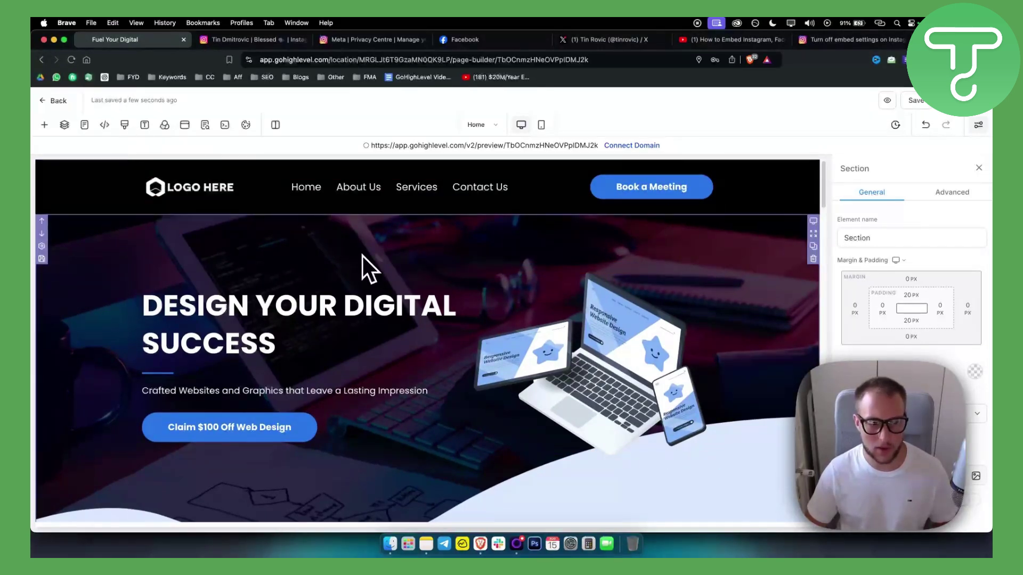
{"action": "left_click", "coordinate": [56, 101]}
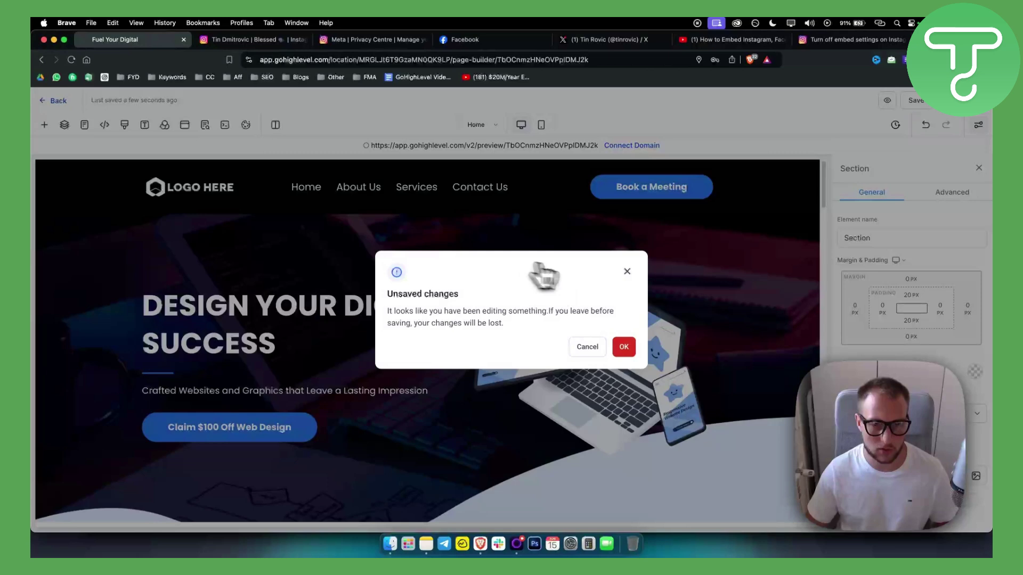
{"action": "left_click", "coordinate": [627, 272]}
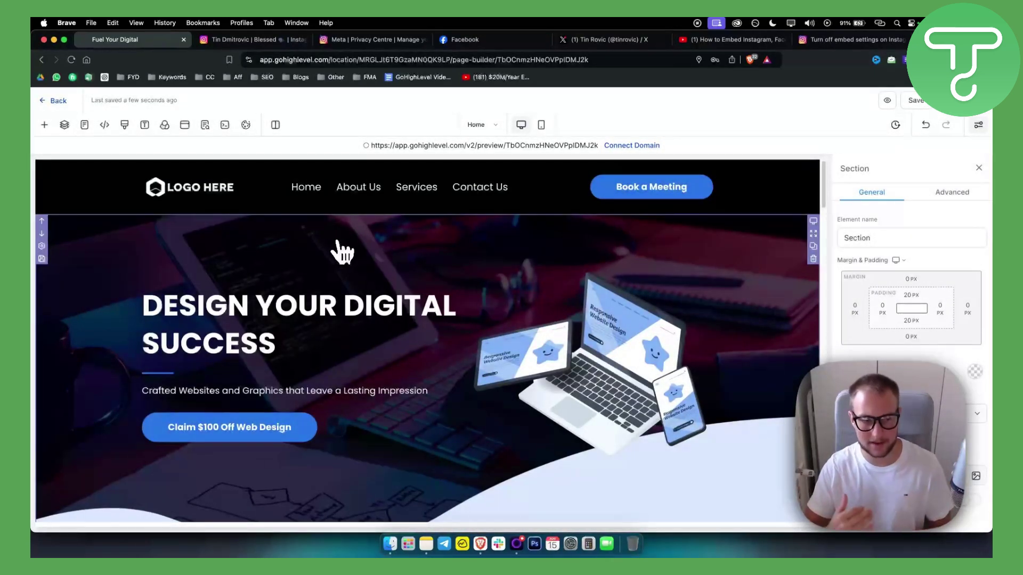
Scroll to the three Custom HTML/Javascript blocks between Our Story and Creative Solutions
{"action": "scroll", "coordinate": [341, 250], "scroll_direction": "down", "scroll_amount": 5}
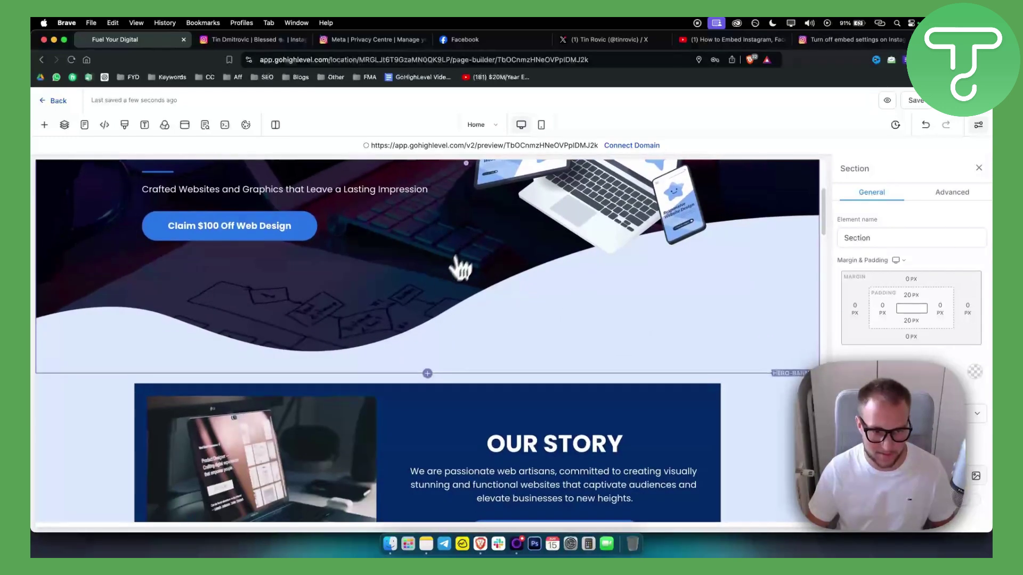
{"action": "scroll", "coordinate": [429, 307], "scroll_direction": "down", "scroll_amount": 2}
{"action": "scroll", "coordinate": [366, 279], "scroll_direction": "down", "scroll_amount": 6}
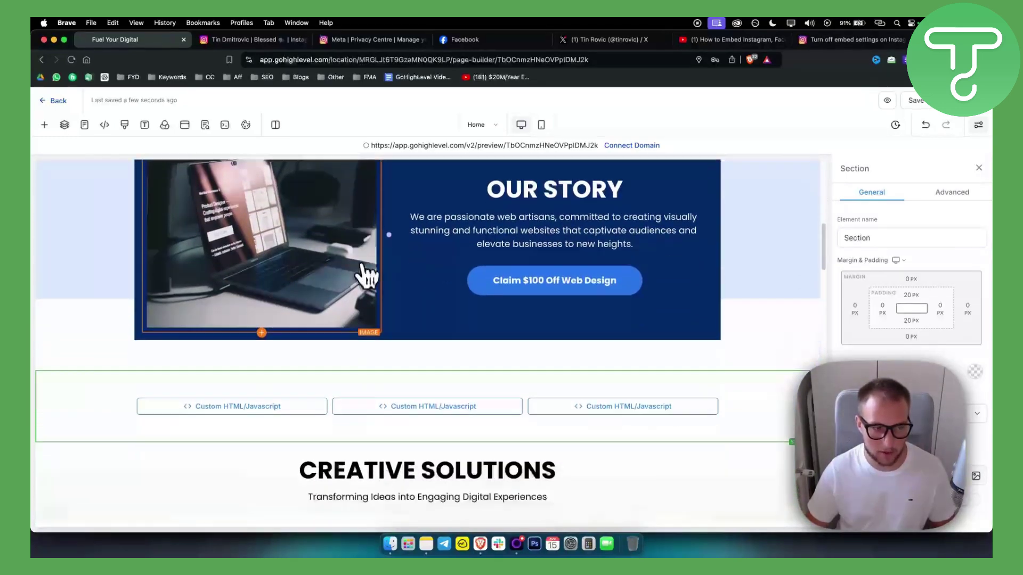
{"action": "scroll", "coordinate": [366, 274], "scroll_direction": "down", "scroll_amount": 2}
{"action": "scroll", "coordinate": [365, 279], "scroll_direction": "up", "scroll_amount": 5}
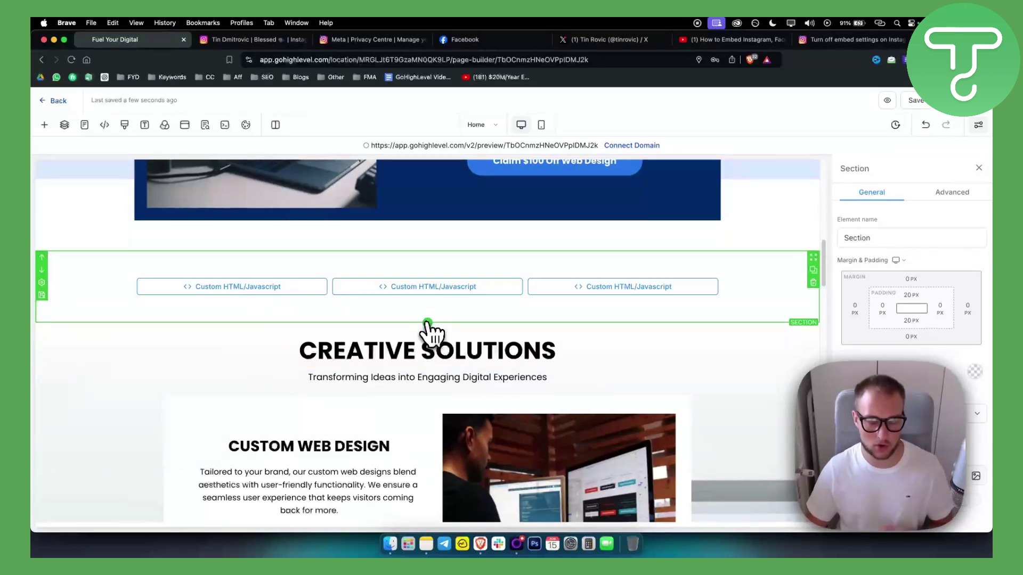
{"action": "scroll", "coordinate": [427, 330], "scroll_direction": "up", "scroll_amount": 2}
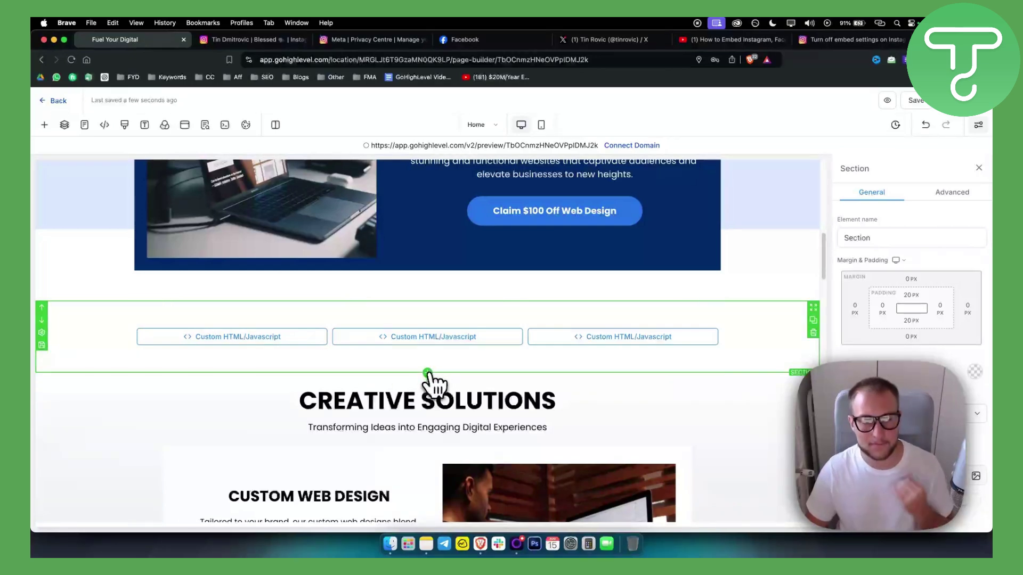
{"action": "scroll", "coordinate": [429, 379], "scroll_direction": "up", "scroll_amount": 2}
{"action": "scroll", "coordinate": [431, 394], "scroll_direction": "down", "scroll_amount": 2}
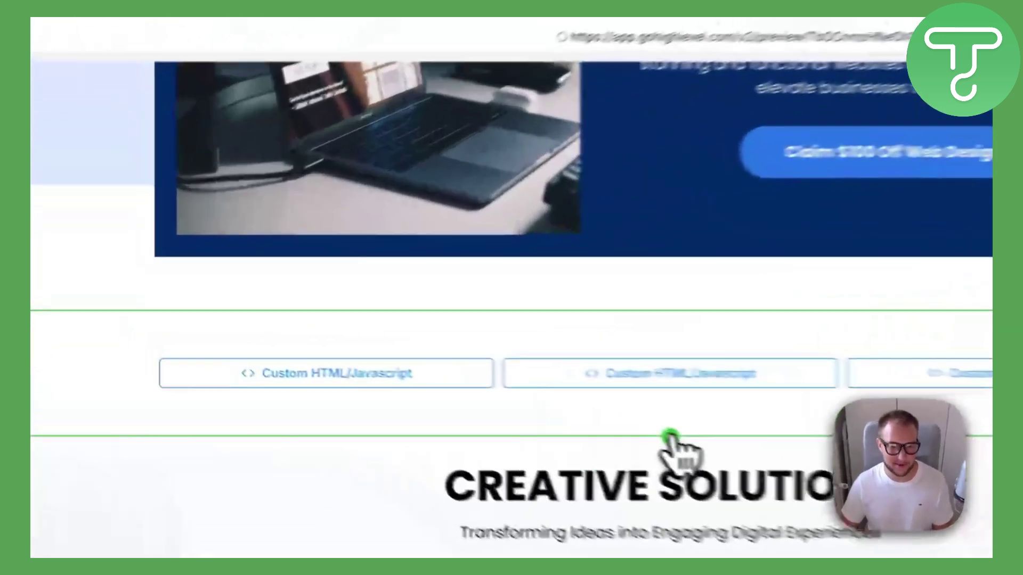
Add a Full Width section below the code row, containing a 3 Column row
{"action": "left_click", "coordinate": [428, 371]}
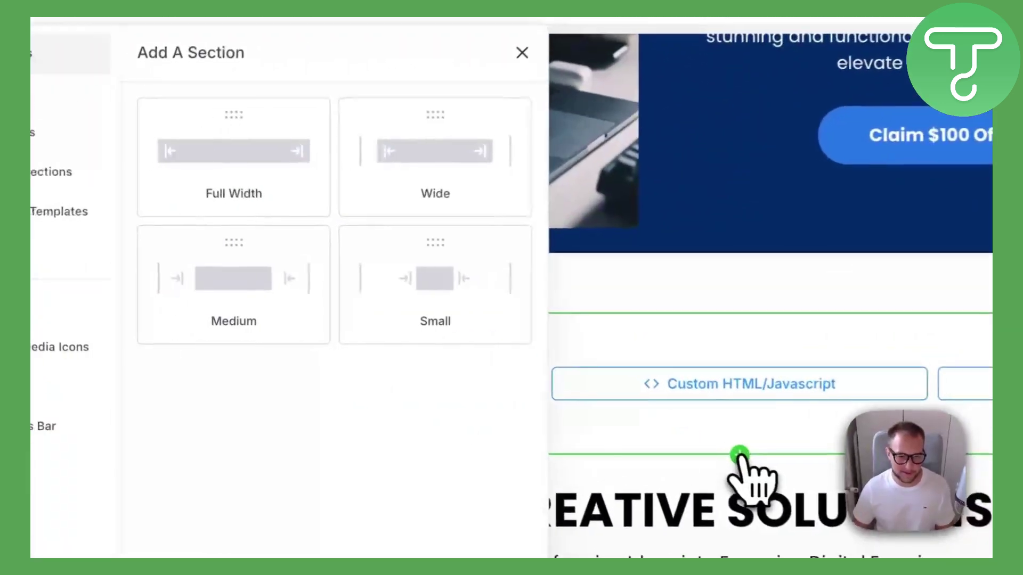
{"action": "left_click", "coordinate": [296, 181]}
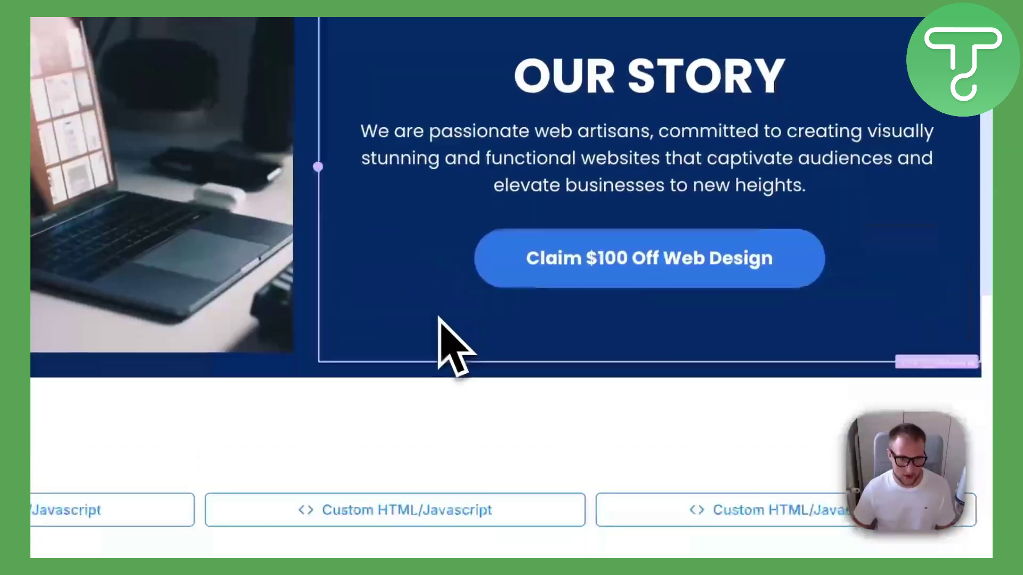
{"action": "scroll", "coordinate": [442, 325], "scroll_direction": "down", "scroll_amount": 10}
{"action": "scroll", "coordinate": [441, 320], "scroll_direction": "up", "scroll_amount": 3}
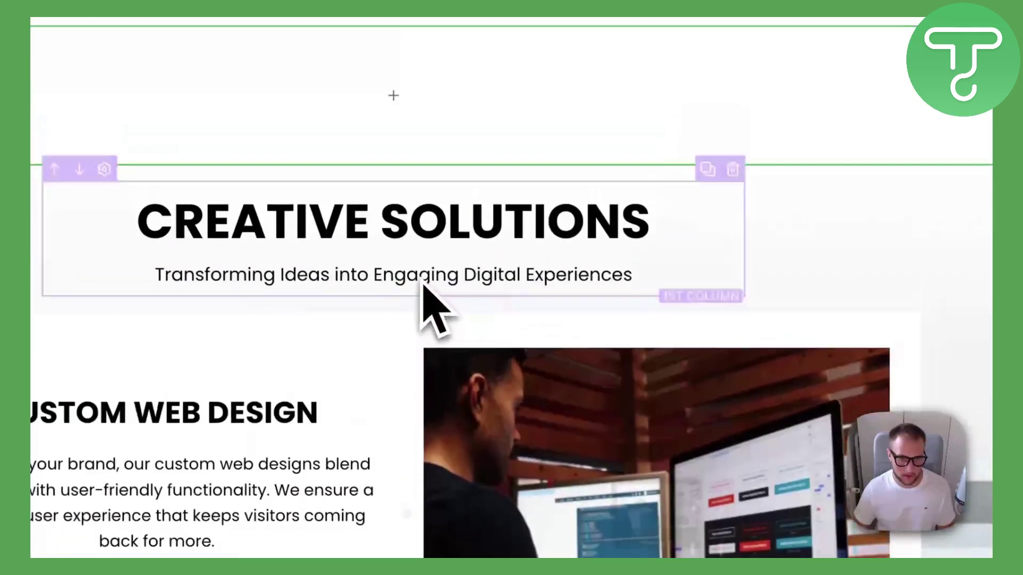
{"action": "left_click", "coordinate": [404, 207]}
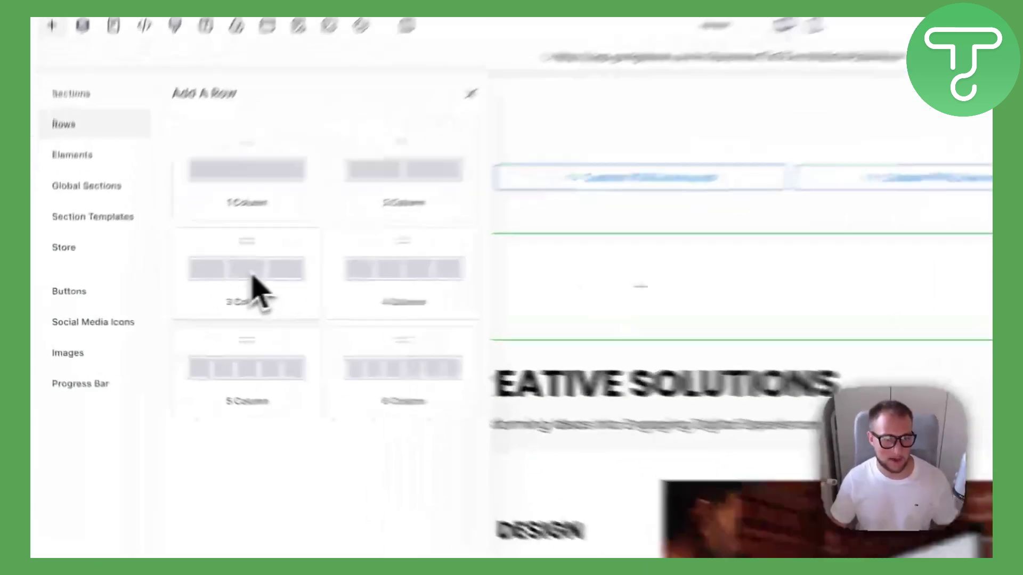
{"action": "left_click", "coordinate": [176, 296]}
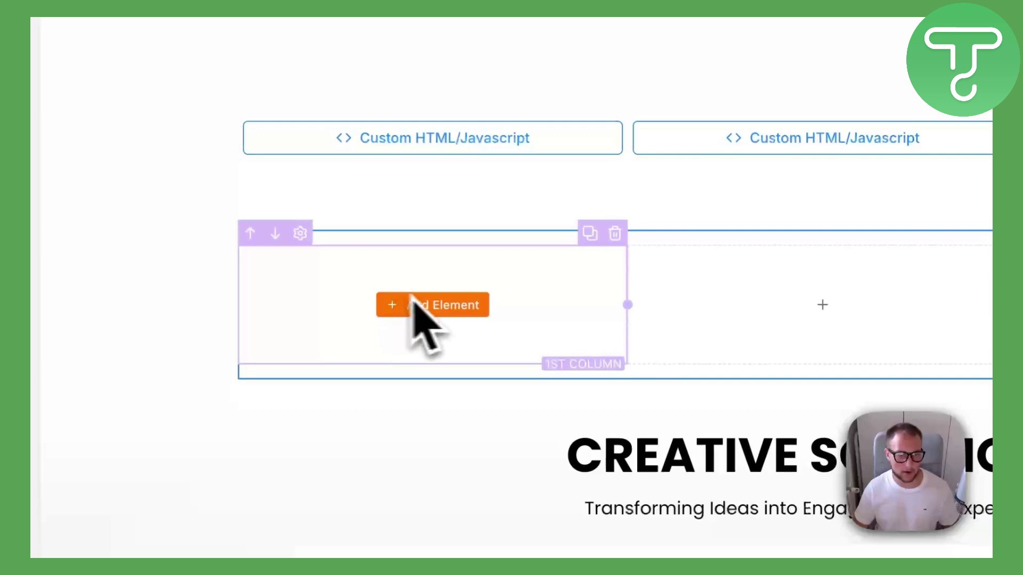
Put Custom HTML/Javascript code elements into the new row's columns
{"action": "left_click", "coordinate": [453, 304]}
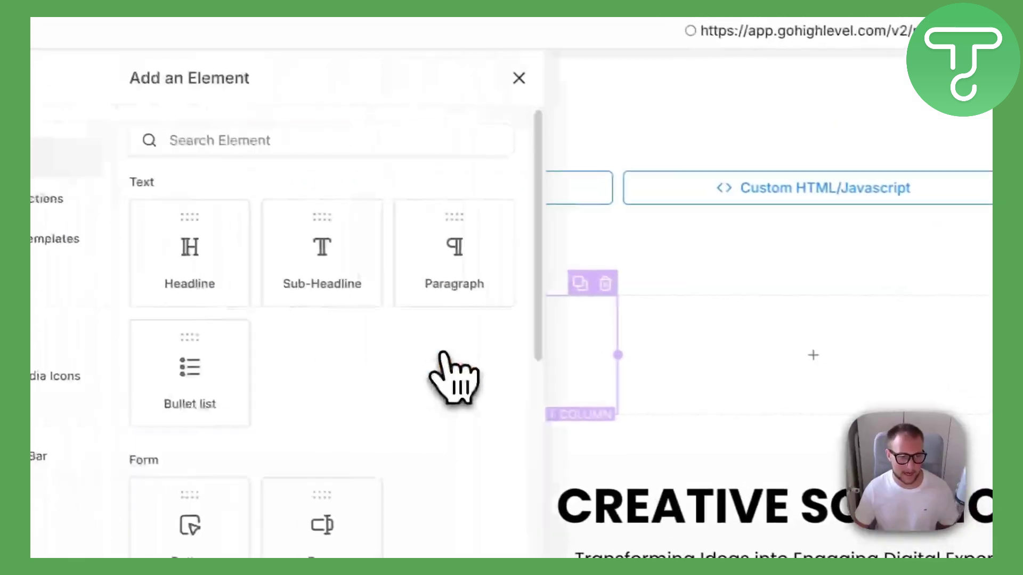
{"action": "scroll", "coordinate": [469, 373], "scroll_direction": "down", "scroll_amount": 8}
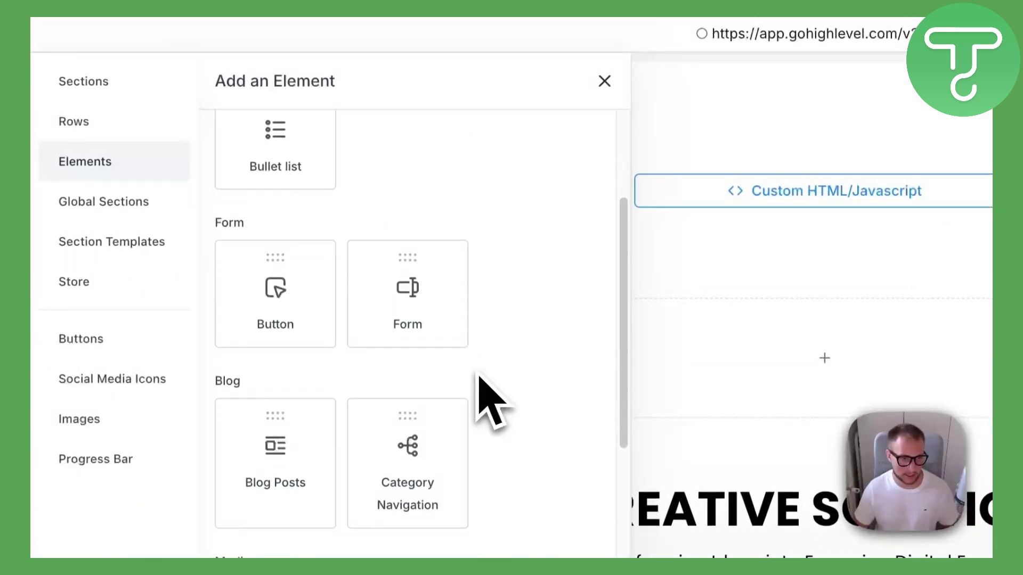
{"action": "scroll", "coordinate": [480, 384], "scroll_direction": "down", "scroll_amount": 5}
{"action": "left_click", "coordinate": [261, 424]}
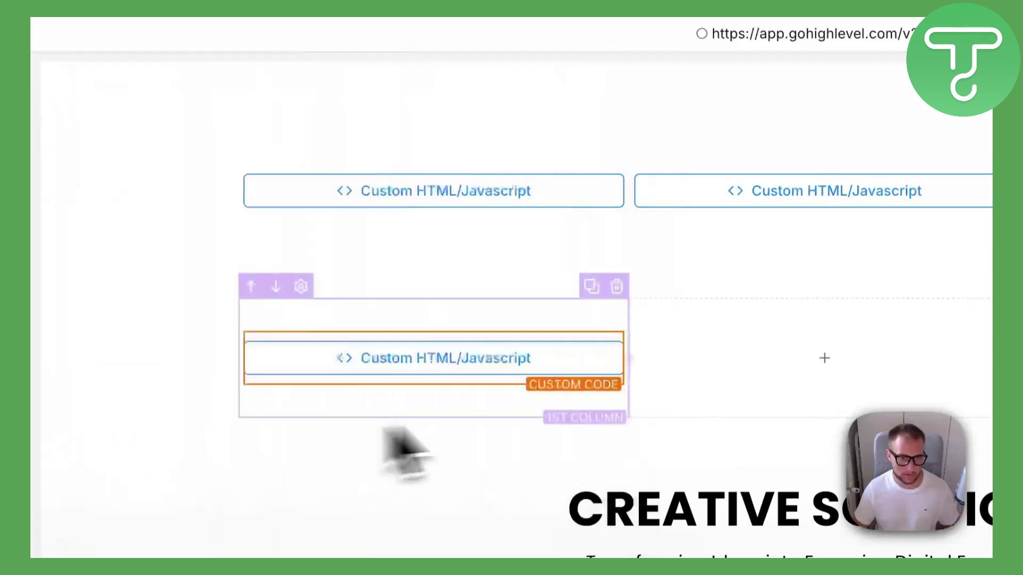
{"action": "left_click", "coordinate": [822, 348]}
{"action": "left_click", "coordinate": [234, 273]}
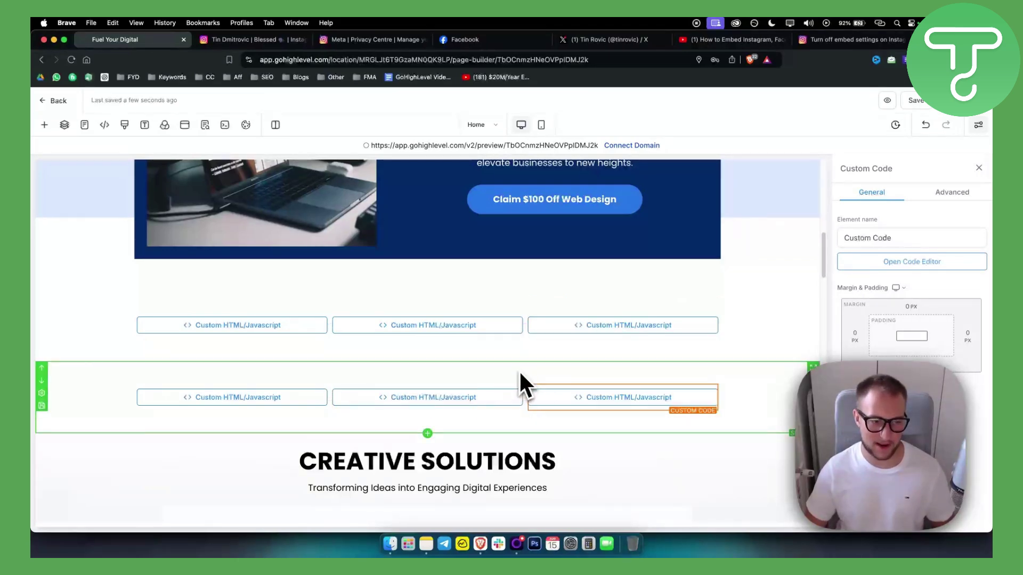
{"action": "scroll", "coordinate": [515, 368], "scroll_direction": "up", "scroll_amount": 2}
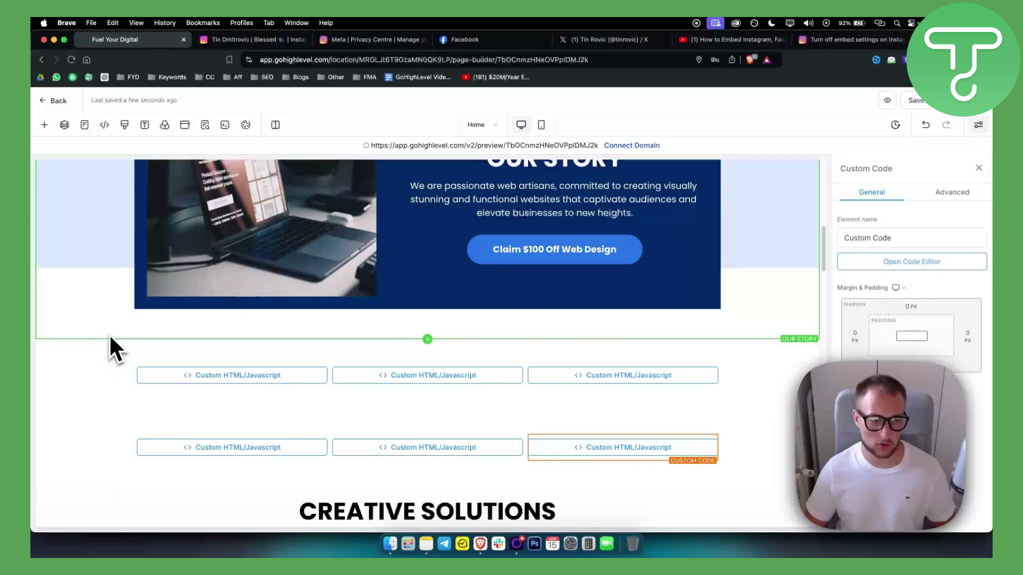
{"action": "scroll", "coordinate": [110, 334], "scroll_direction": "down", "scroll_amount": 3}
{"action": "left_click", "coordinate": [252, 43]}
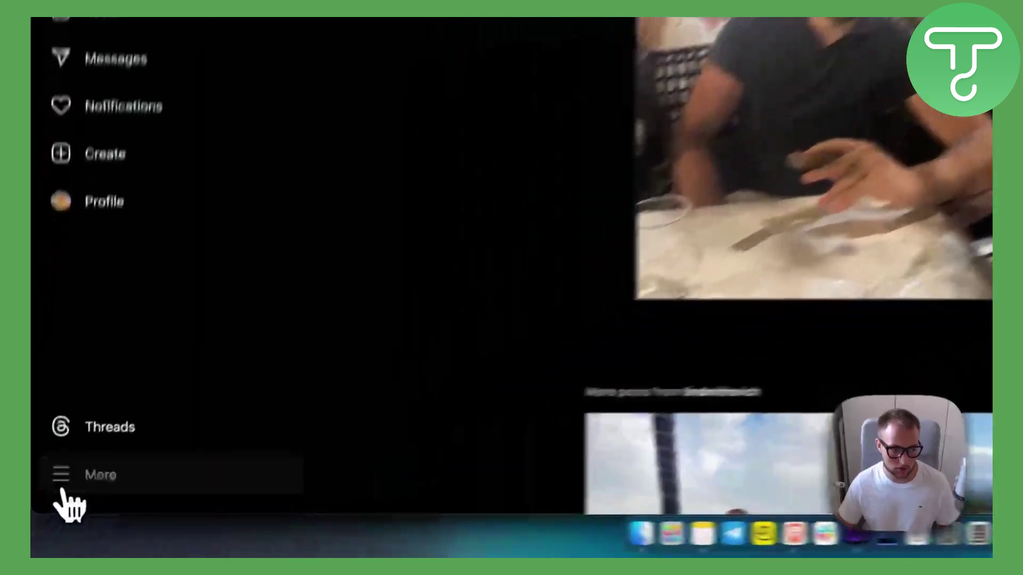
Confirm under Settings > Account privacy that the profile is public, then open the first profile post
{"action": "left_click", "coordinate": [50, 516]}
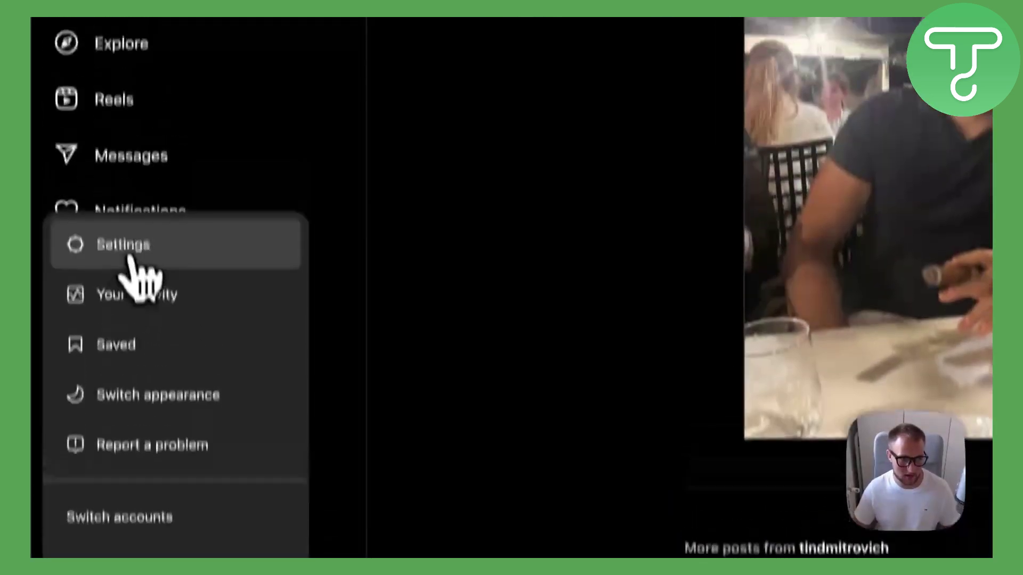
{"action": "left_click", "coordinate": [112, 66]}
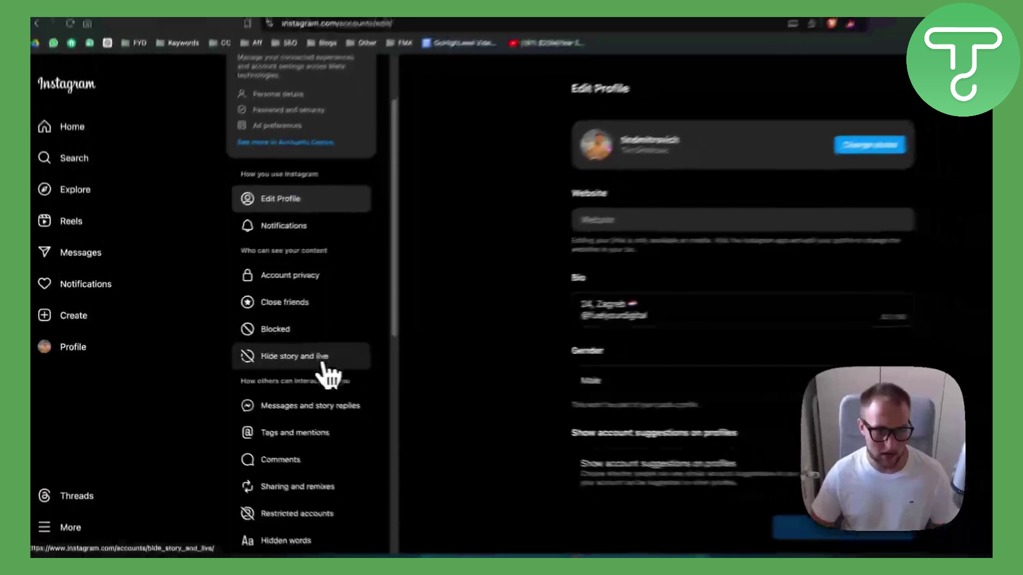
{"action": "scroll", "coordinate": [317, 323], "scroll_direction": "down", "scroll_amount": 3}
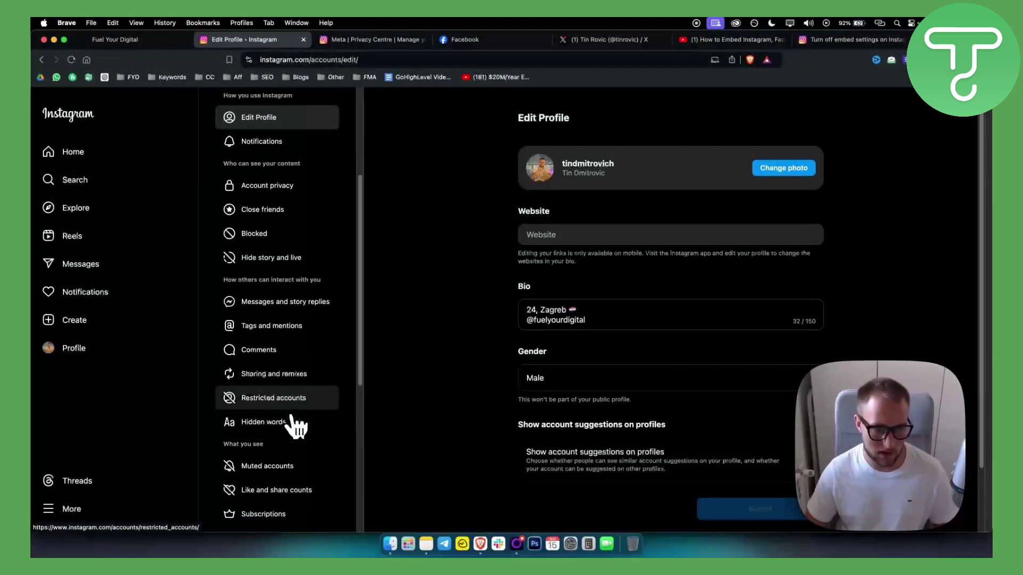
{"action": "scroll", "coordinate": [295, 425], "scroll_direction": "down", "scroll_amount": 2}
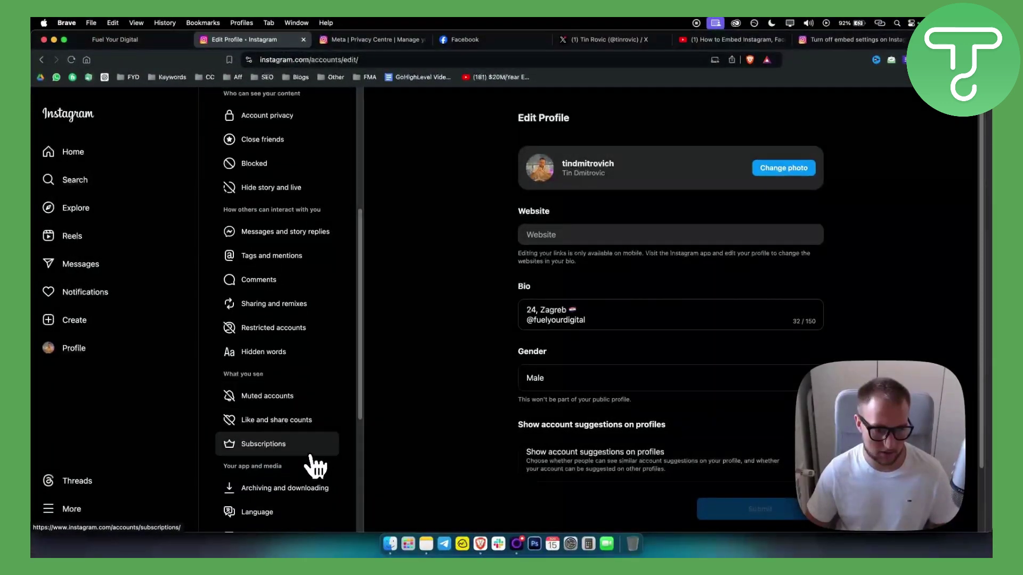
{"action": "scroll", "coordinate": [317, 467], "scroll_direction": "down", "scroll_amount": 1}
{"action": "scroll", "coordinate": [309, 456], "scroll_direction": "up", "scroll_amount": 6}
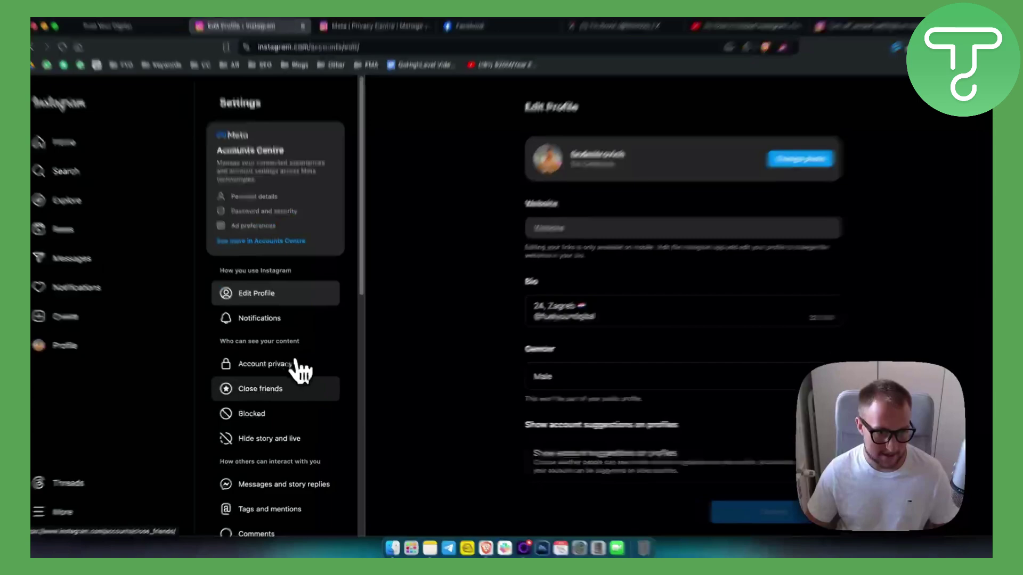
{"action": "left_click", "coordinate": [296, 366]}
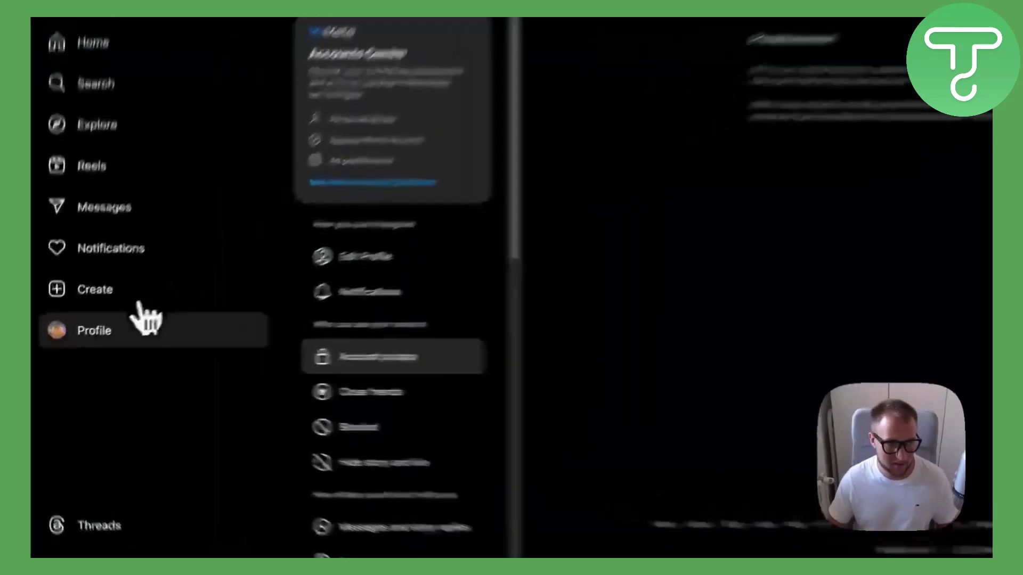
{"action": "left_click", "coordinate": [101, 347]}
{"action": "left_click", "coordinate": [429, 440]}
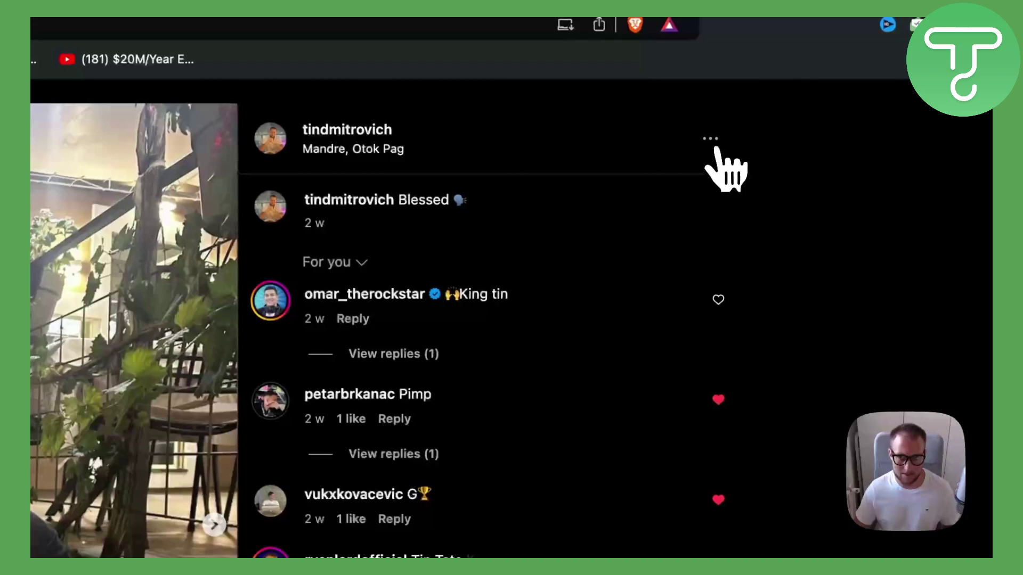
Copy the Instagram post's embed code, without the caption, from its Embed option
{"action": "left_click", "coordinate": [715, 137]}
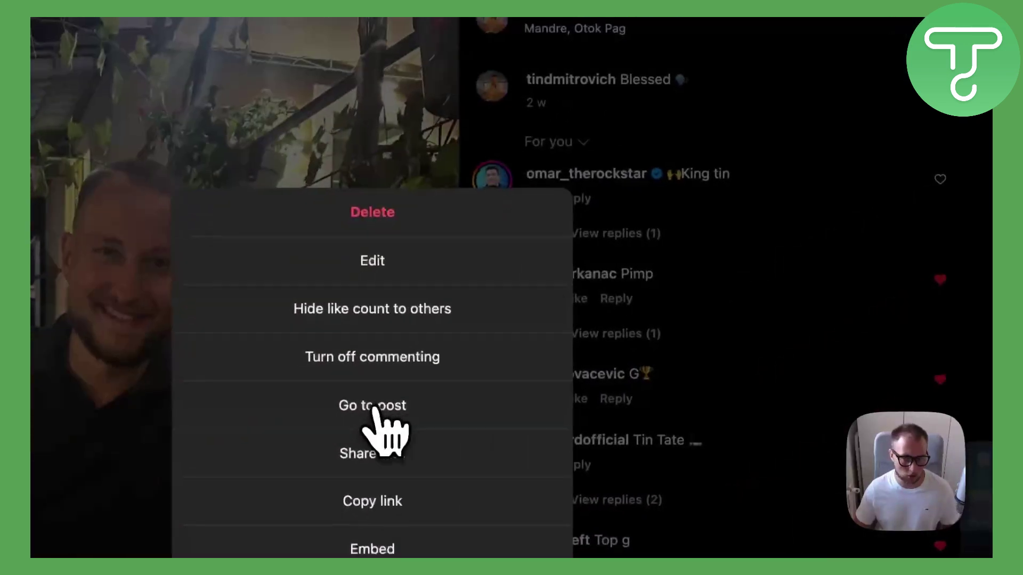
{"action": "left_click", "coordinate": [368, 414]}
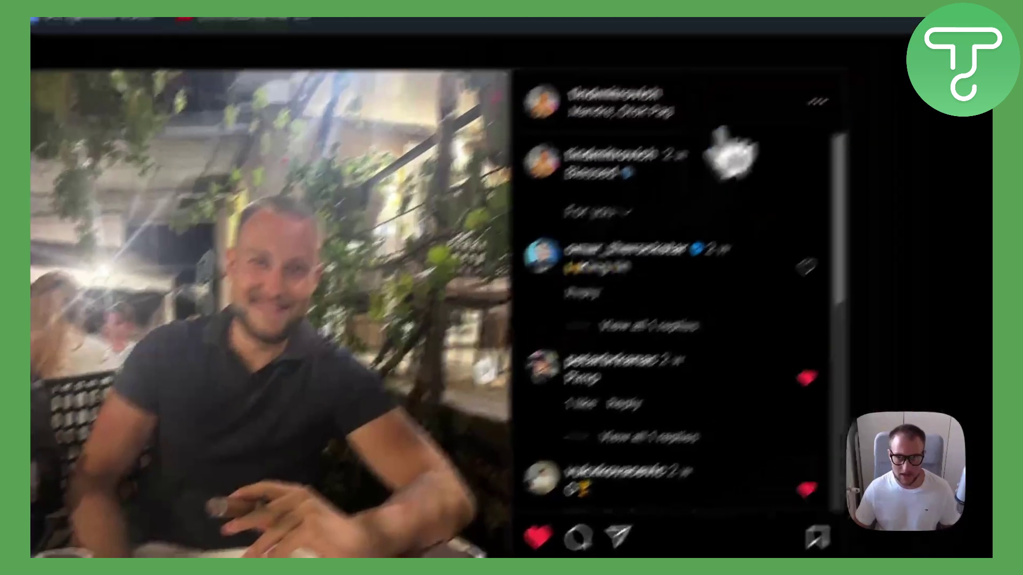
{"action": "left_click", "coordinate": [916, 25]}
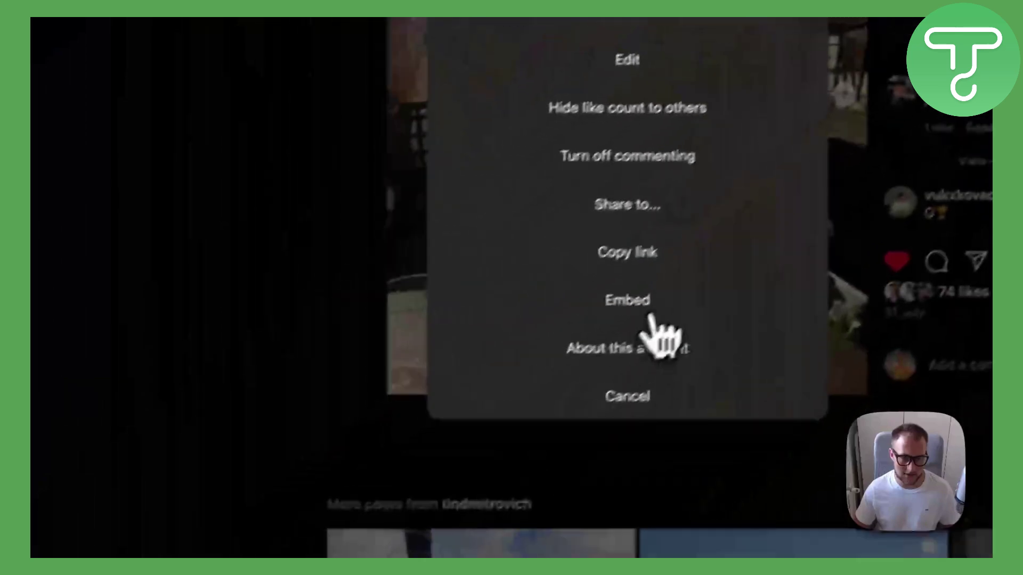
{"action": "left_click", "coordinate": [651, 315]}
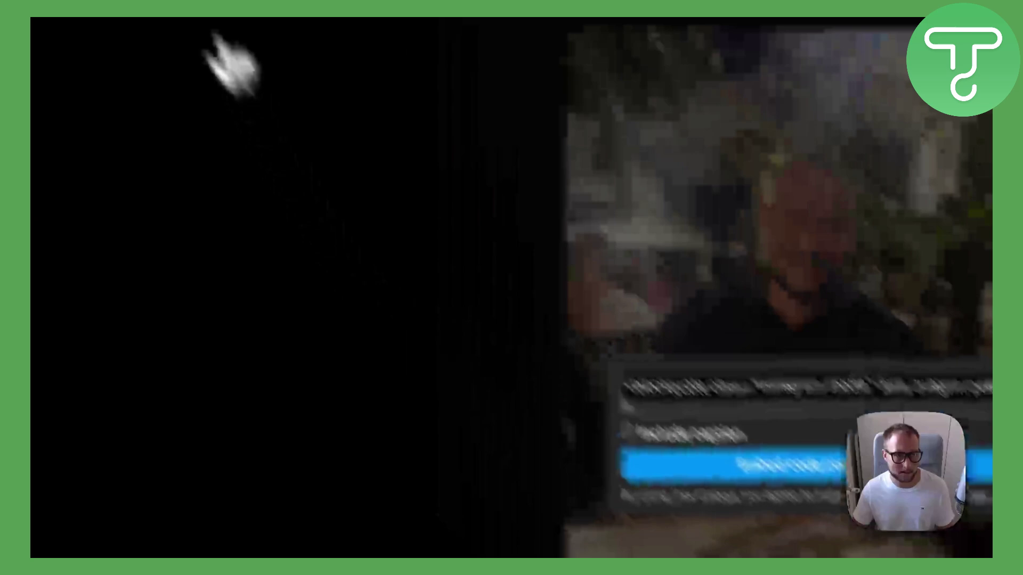
{"action": "left_click", "coordinate": [206, 46]}
{"action": "left_click", "coordinate": [446, 498]}
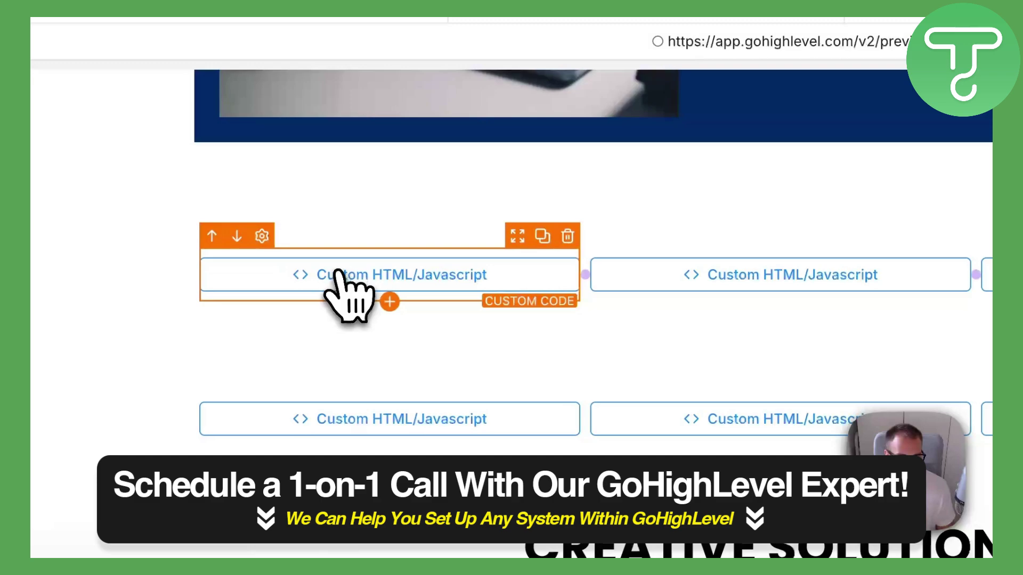
Paste the Instagram embed code into the first Custom HTML/Javascript block's code editor and save
{"action": "left_click", "coordinate": [866, 285]}
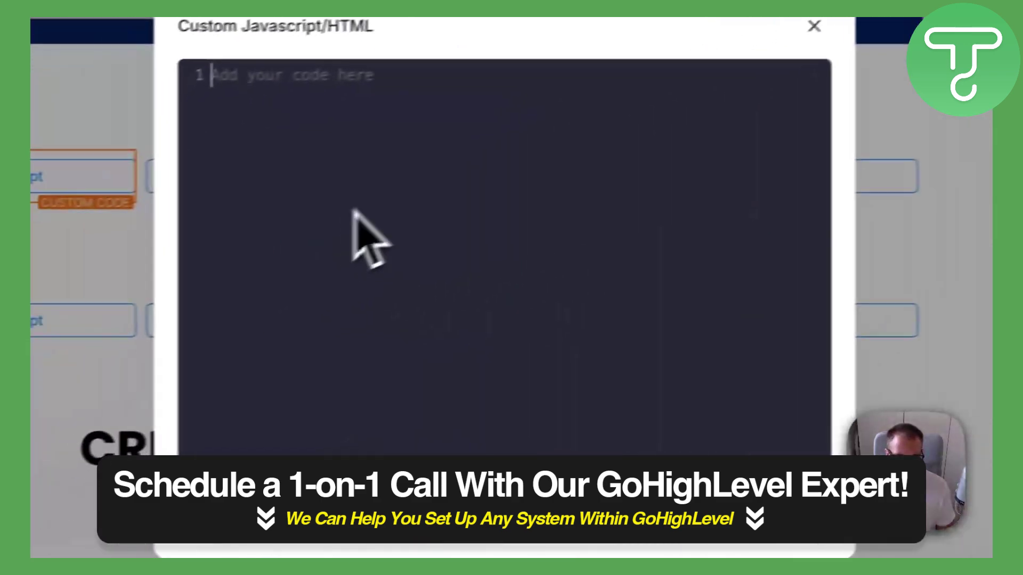
{"action": "key", "text": "ctrl+v"}
{"action": "left_click", "coordinate": [542, 533]}
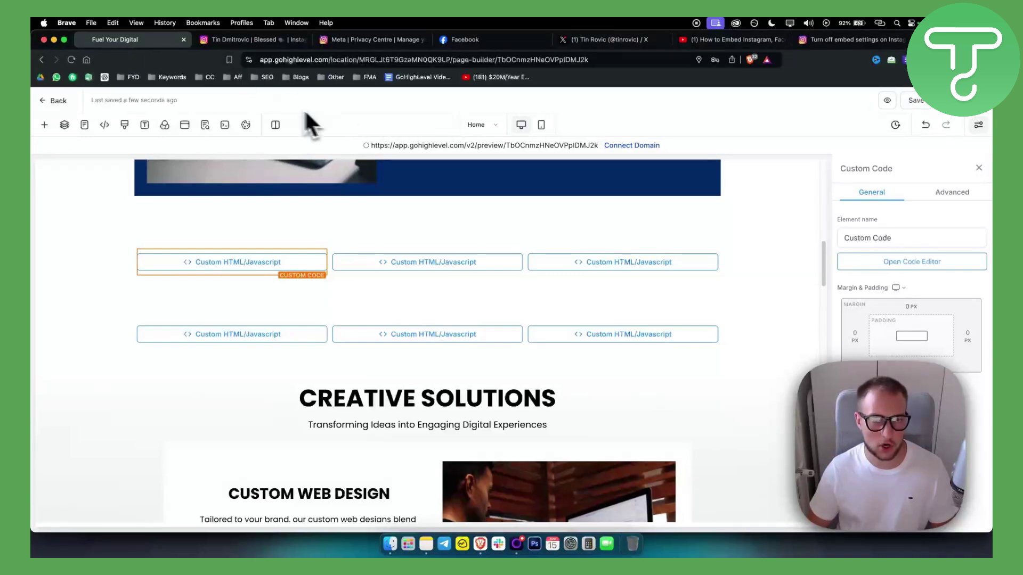
{"action": "left_click", "coordinate": [255, 42]}
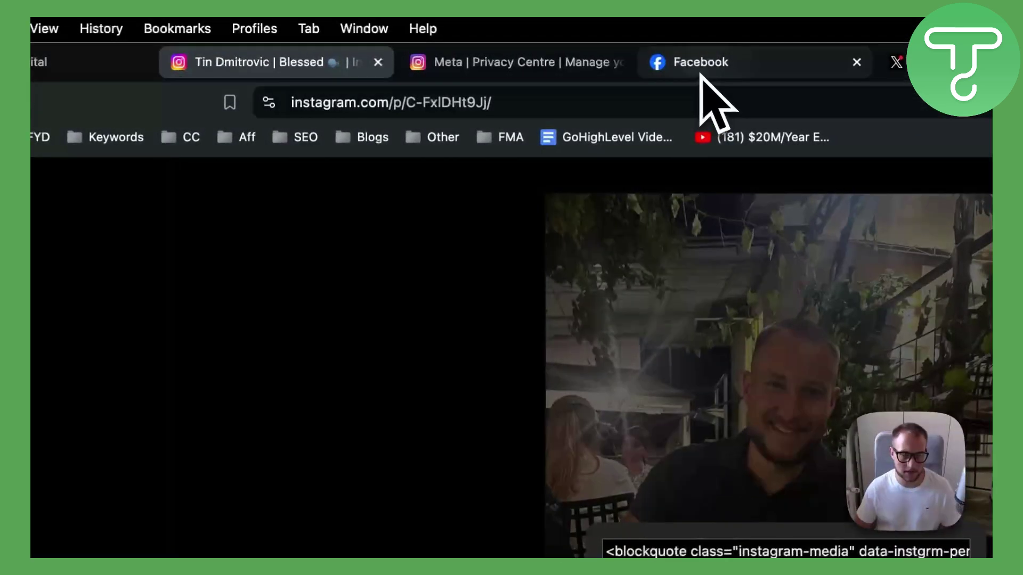
Get the Facebook cover-photo post's embed code with Include full post ticked
{"action": "left_click", "coordinate": [700, 74]}
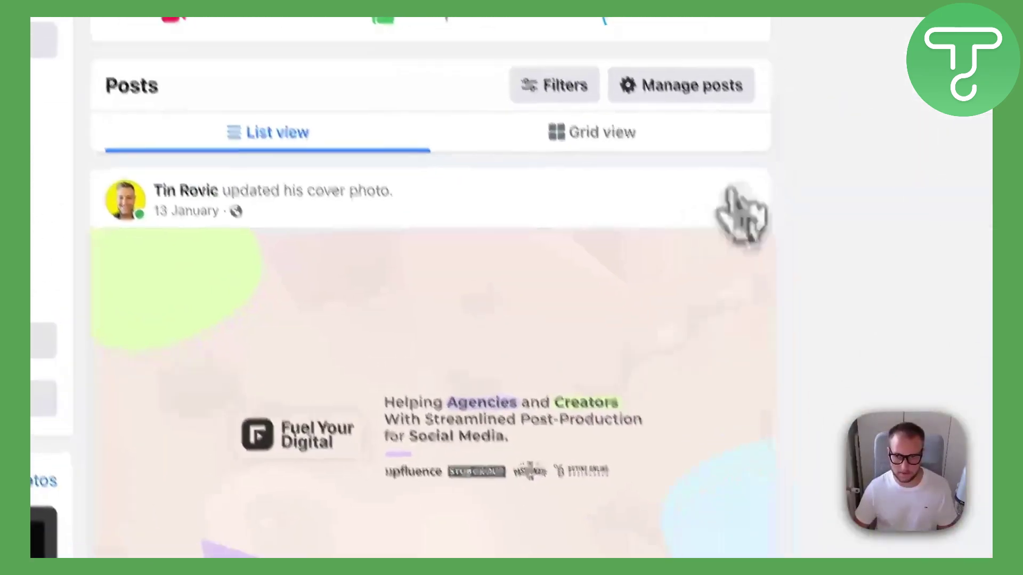
{"action": "left_click", "coordinate": [736, 198]}
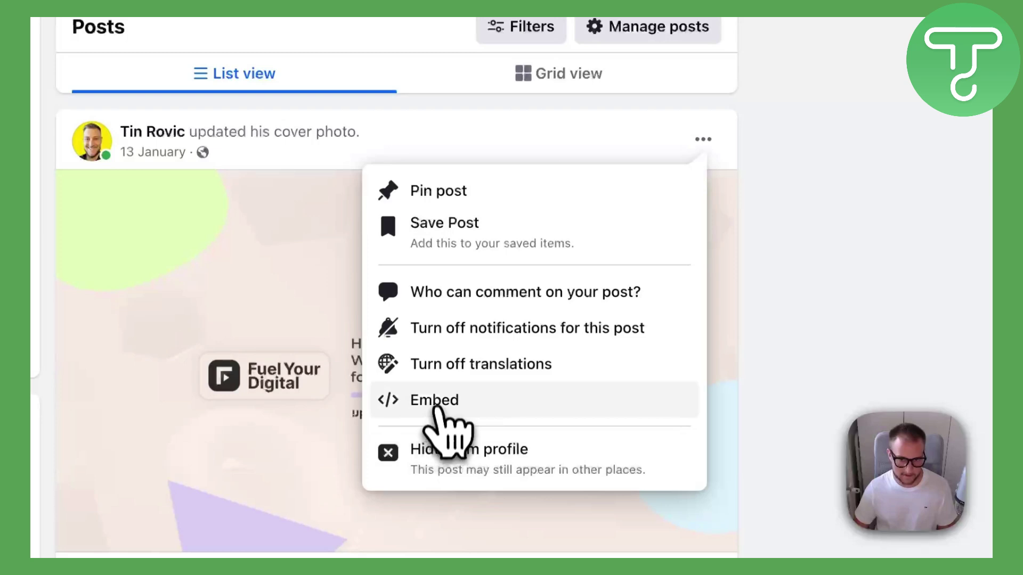
{"action": "left_click", "coordinate": [434, 403]}
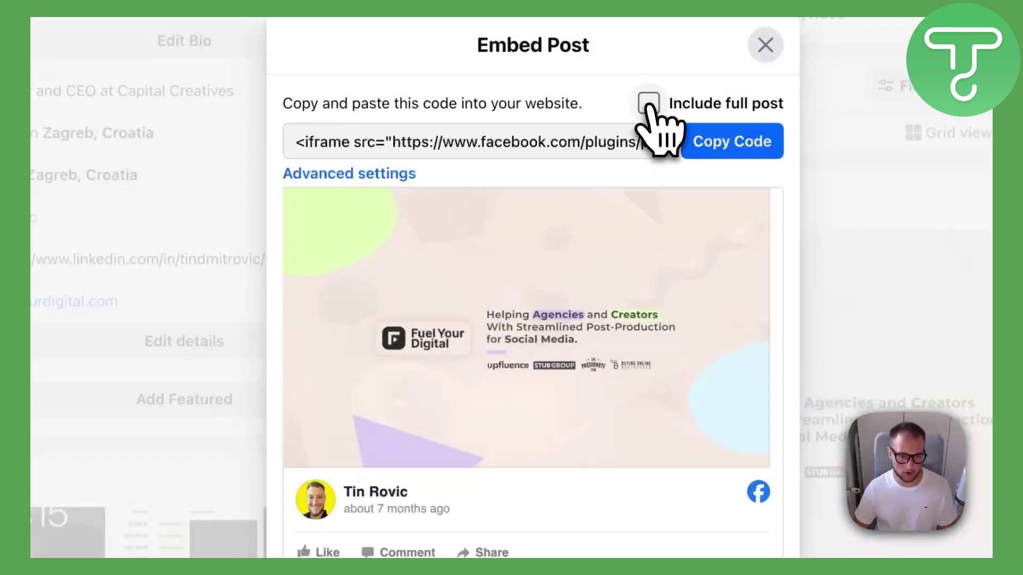
{"action": "left_click", "coordinate": [649, 104]}
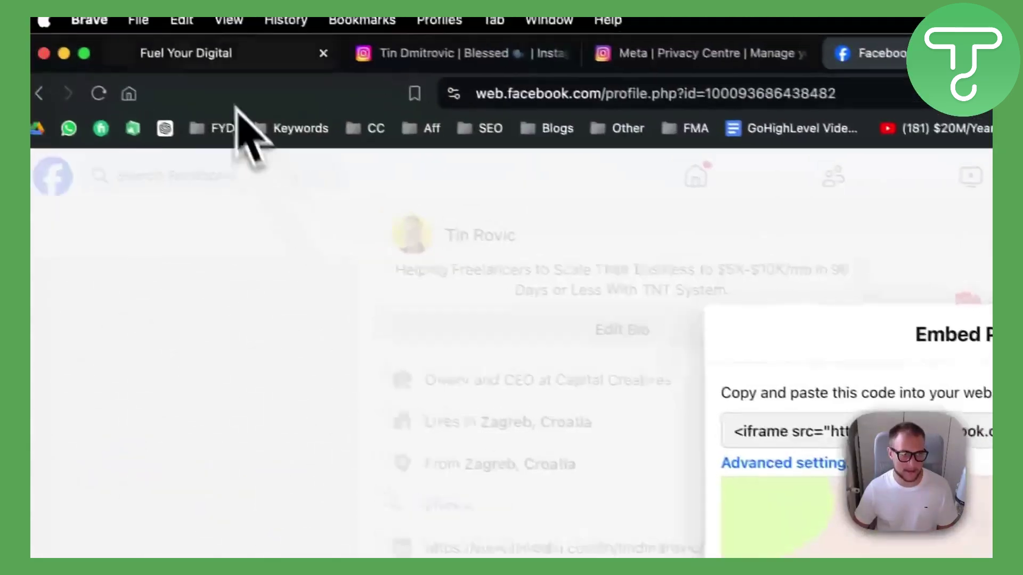
{"action": "left_click", "coordinate": [217, 62]}
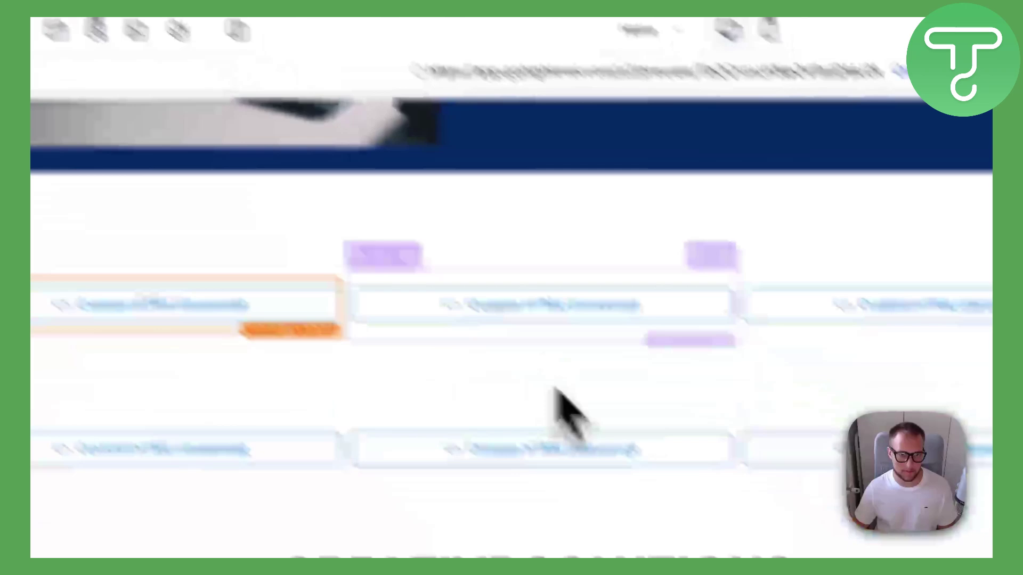
Paste the Facebook iframe embed code into the middle Custom HTML/Javascript block's code editor
{"action": "left_click", "coordinate": [572, 317]}
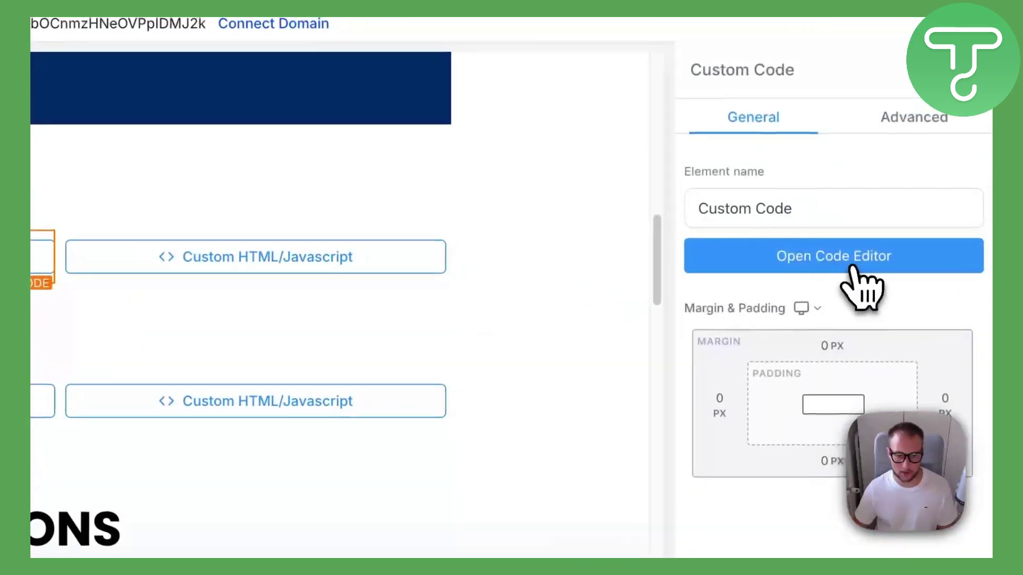
{"action": "left_click", "coordinate": [852, 272]}
{"action": "key", "text": "ctrl+v"}
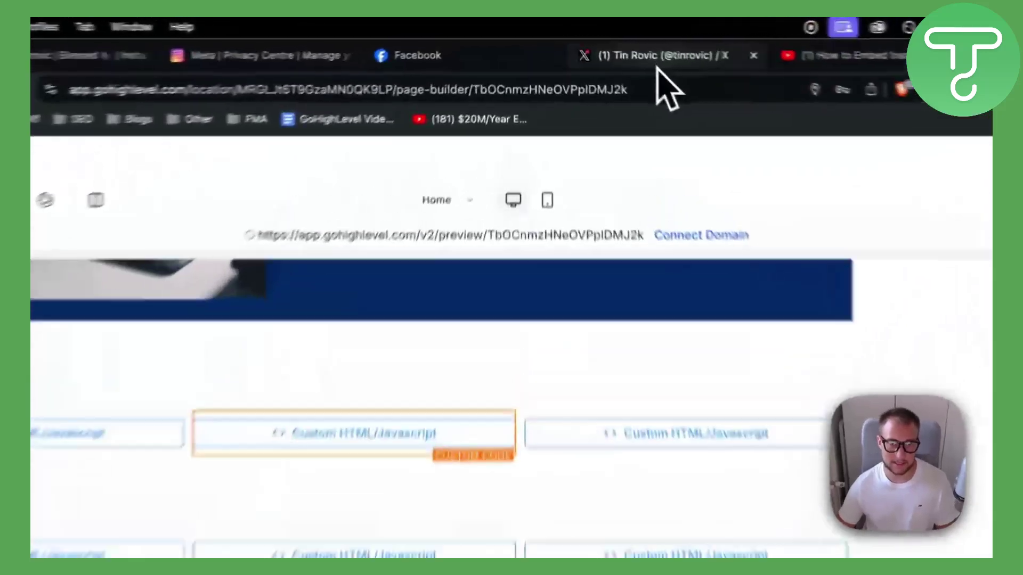
Copy the Embedded Post code for the X post about setting up a US bank
{"action": "left_click", "coordinate": [608, 44]}
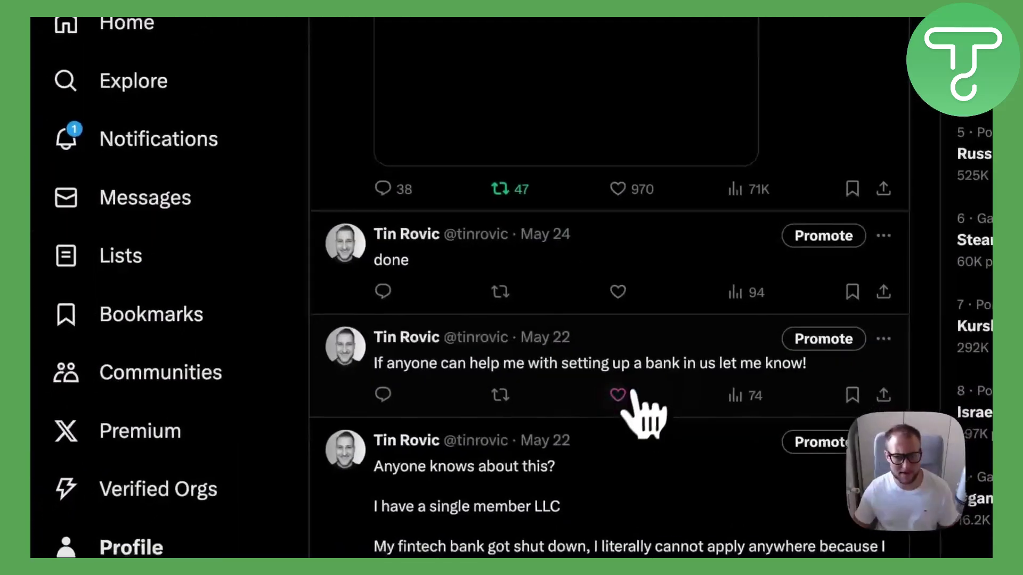
{"action": "scroll", "coordinate": [634, 392], "scroll_direction": "down", "scroll_amount": 2}
{"action": "scroll", "coordinate": [650, 411], "scroll_direction": "up", "scroll_amount": 2}
{"action": "left_click", "coordinate": [629, 354]}
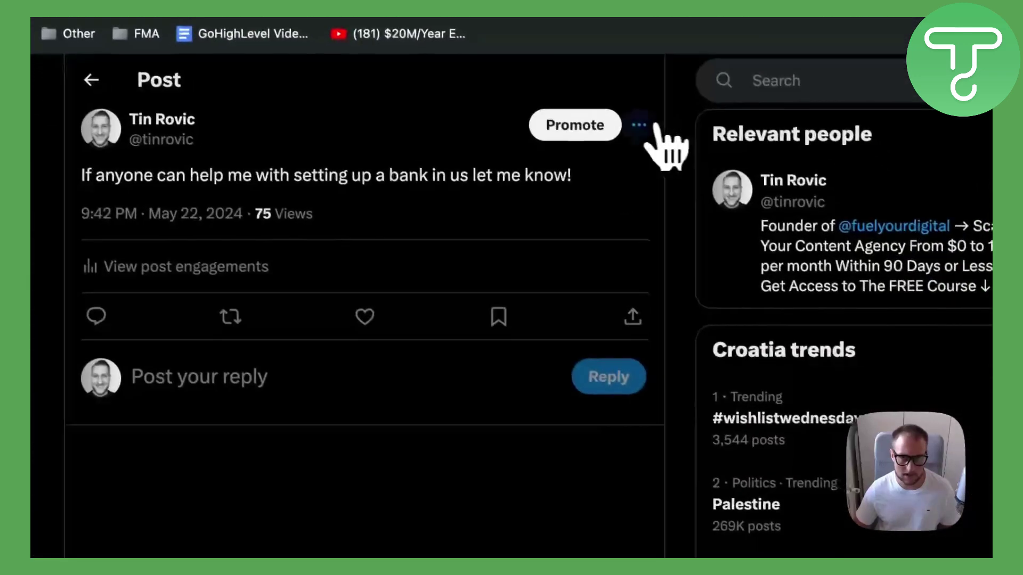
{"action": "left_click", "coordinate": [639, 125]}
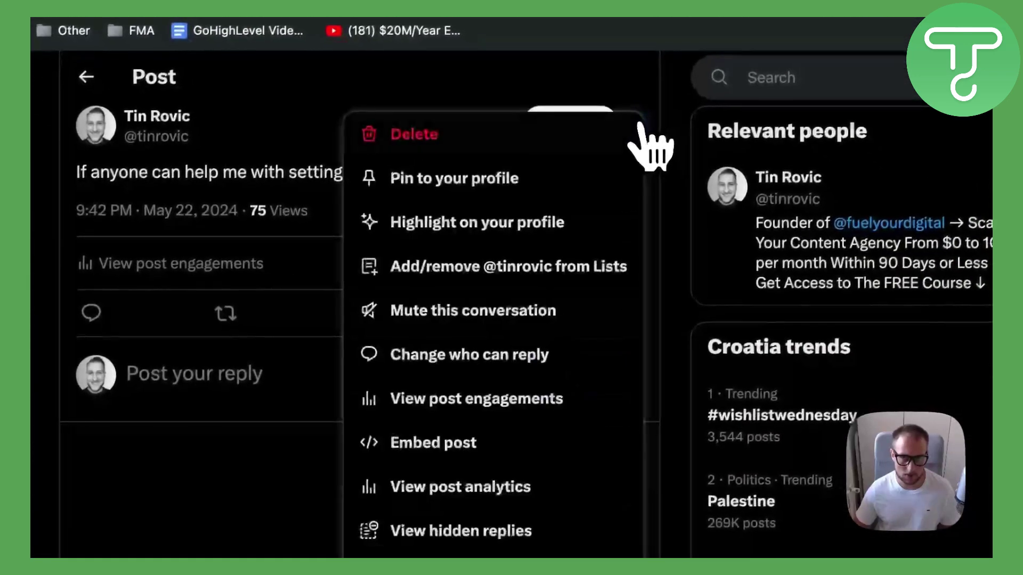
{"action": "left_click", "coordinate": [445, 450]}
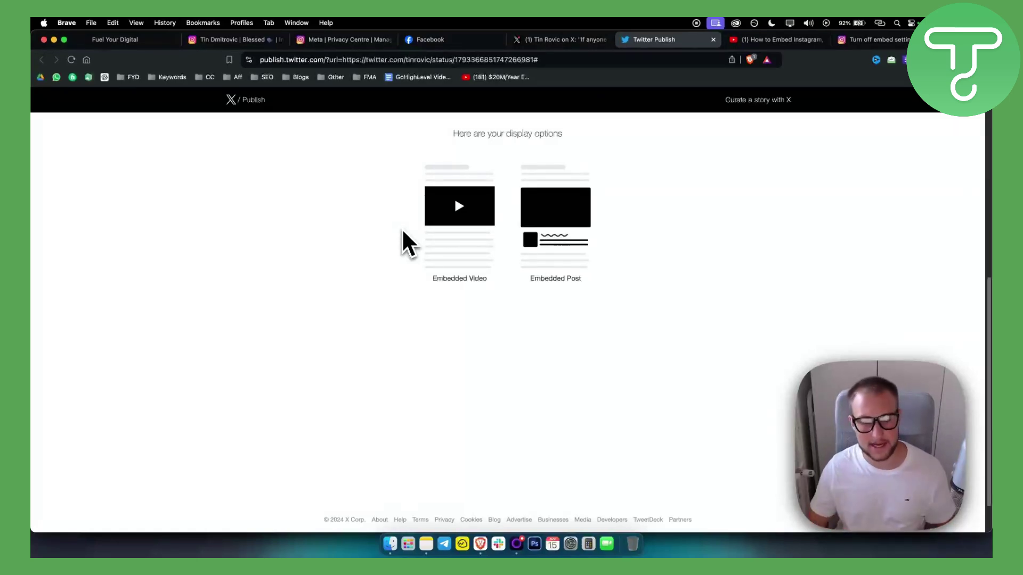
{"action": "left_click", "coordinate": [559, 261]}
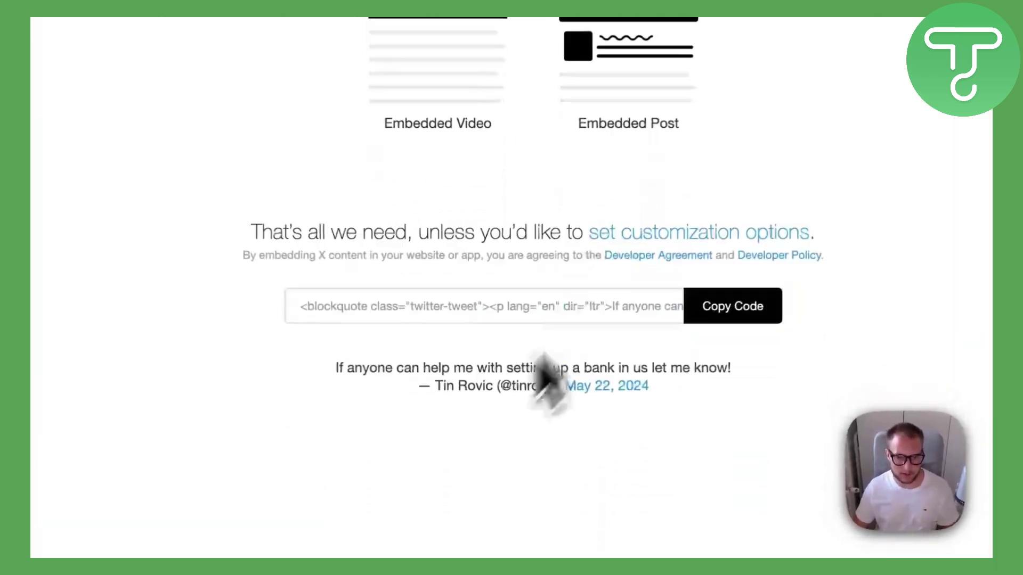
{"action": "scroll", "coordinate": [542, 368], "scroll_direction": "down", "scroll_amount": 3}
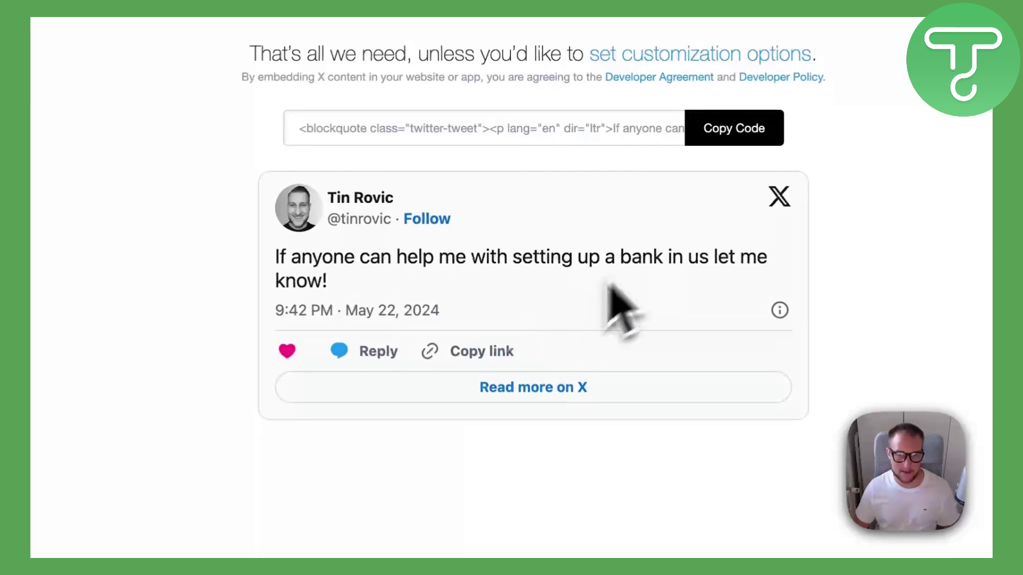
{"action": "left_click", "coordinate": [735, 128]}
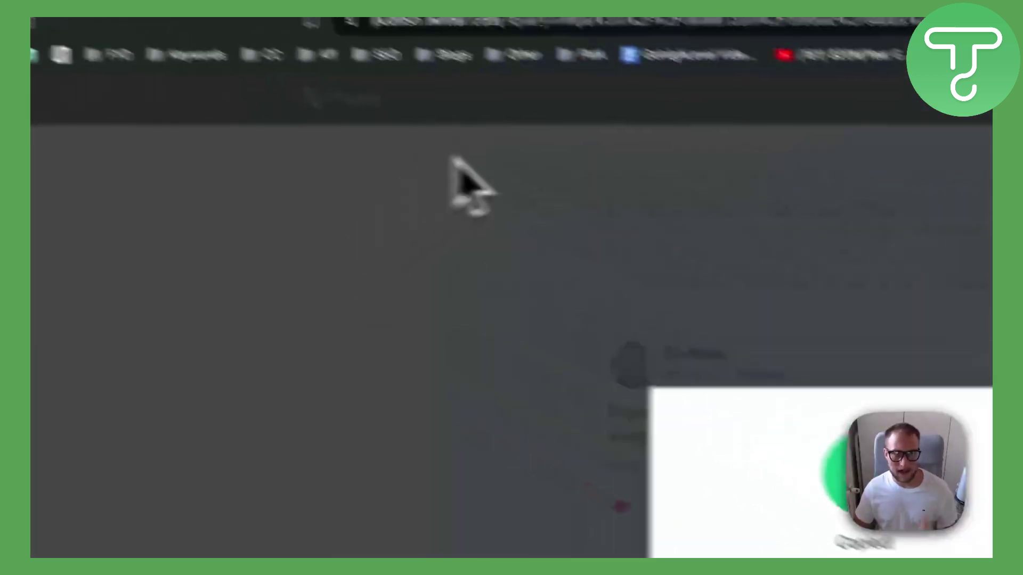
Paste the X post's blockquote embed code into the third Custom HTML/Javascript block's editor
{"action": "left_click", "coordinate": [222, 75]}
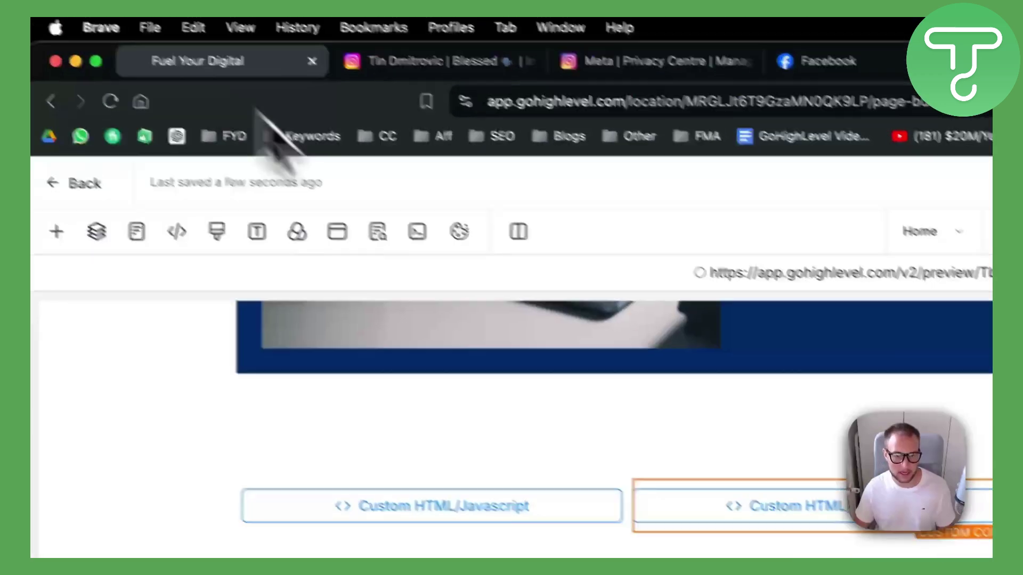
{"action": "left_click", "coordinate": [794, 240]}
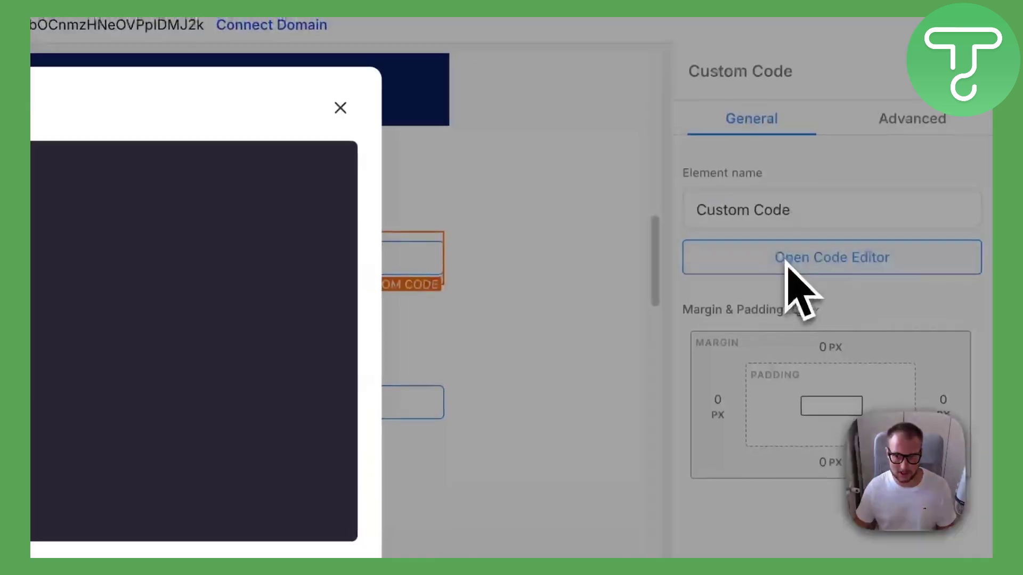
{"action": "key", "text": "ctrl+v"}
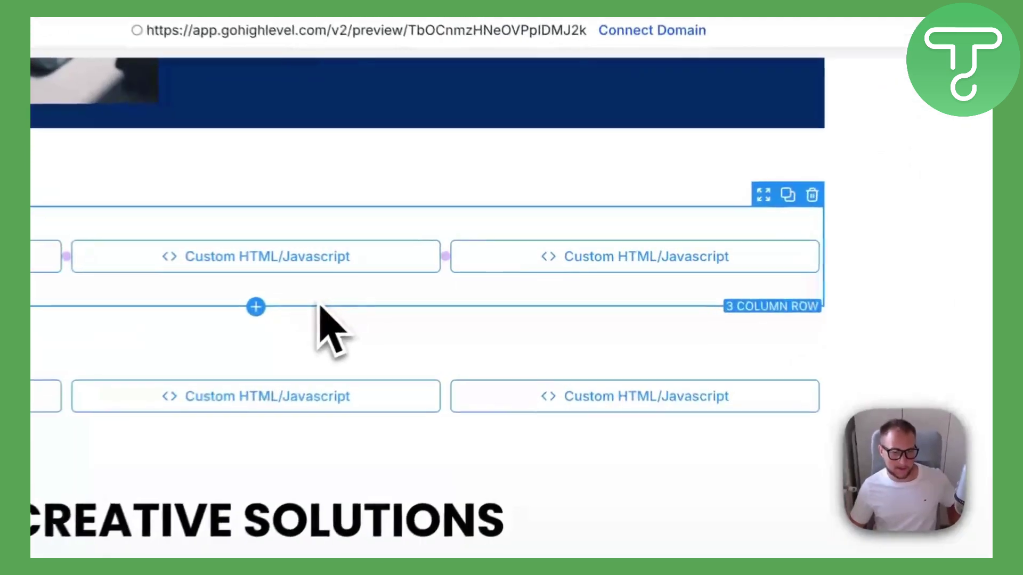
Duplicate the 3 Column Row of Instagram, Facebook and X embeds, then save the page
{"action": "left_click", "coordinate": [735, 285]}
{"action": "left_click", "coordinate": [719, 282]}
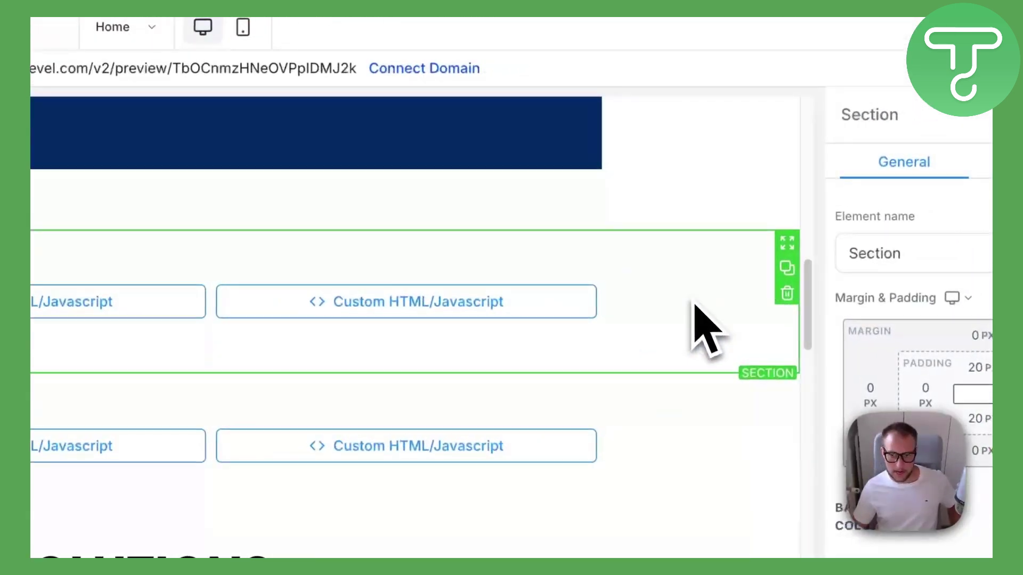
{"action": "left_click", "coordinate": [493, 349]}
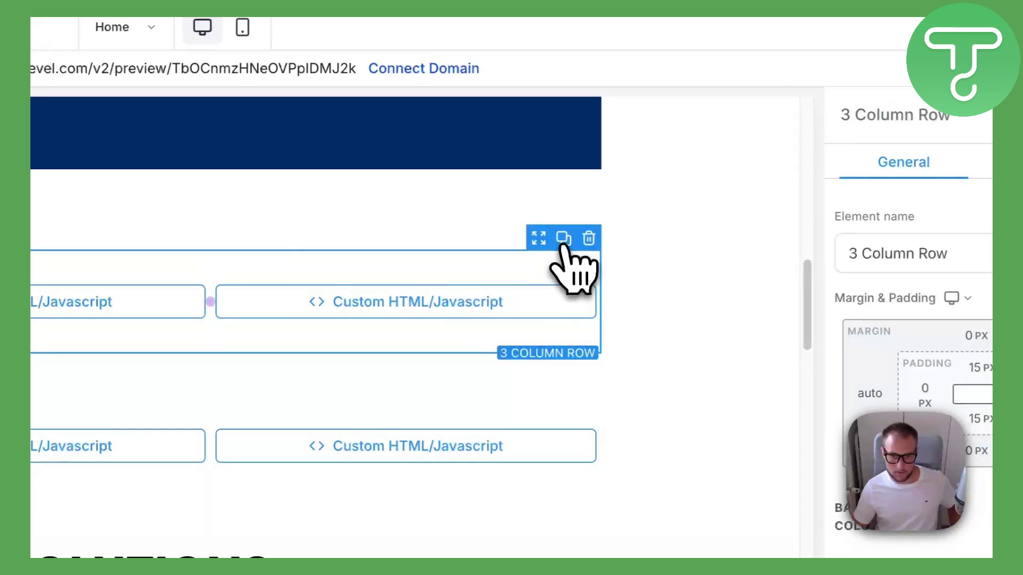
{"action": "left_click", "coordinate": [564, 238]}
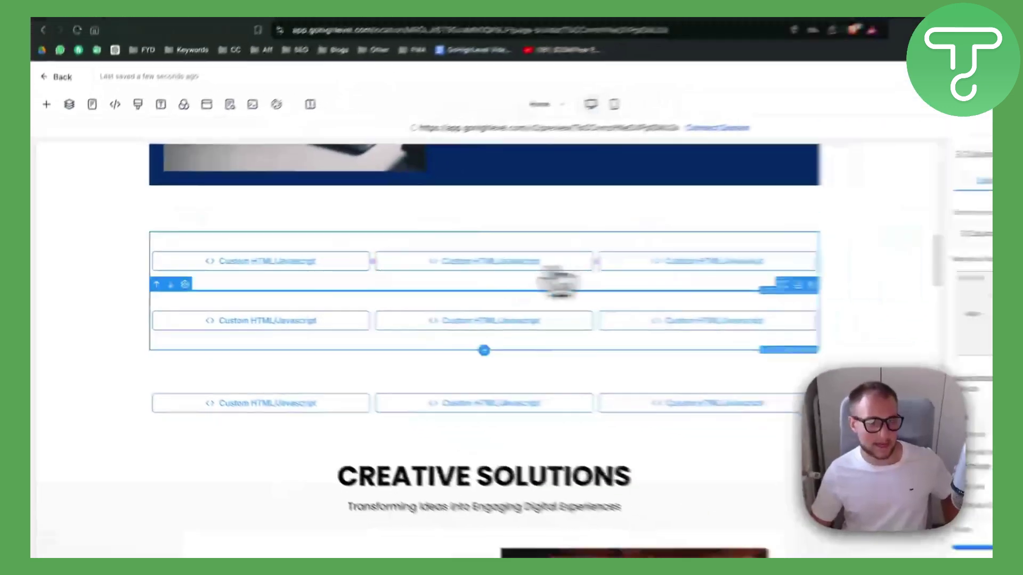
{"action": "left_click", "coordinate": [554, 278]}
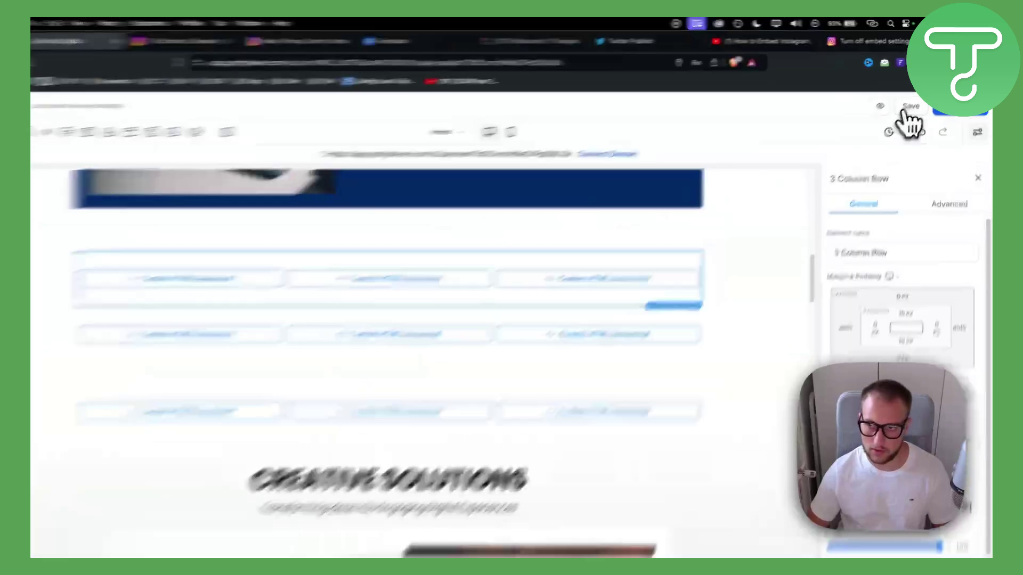
{"action": "left_click", "coordinate": [913, 101]}
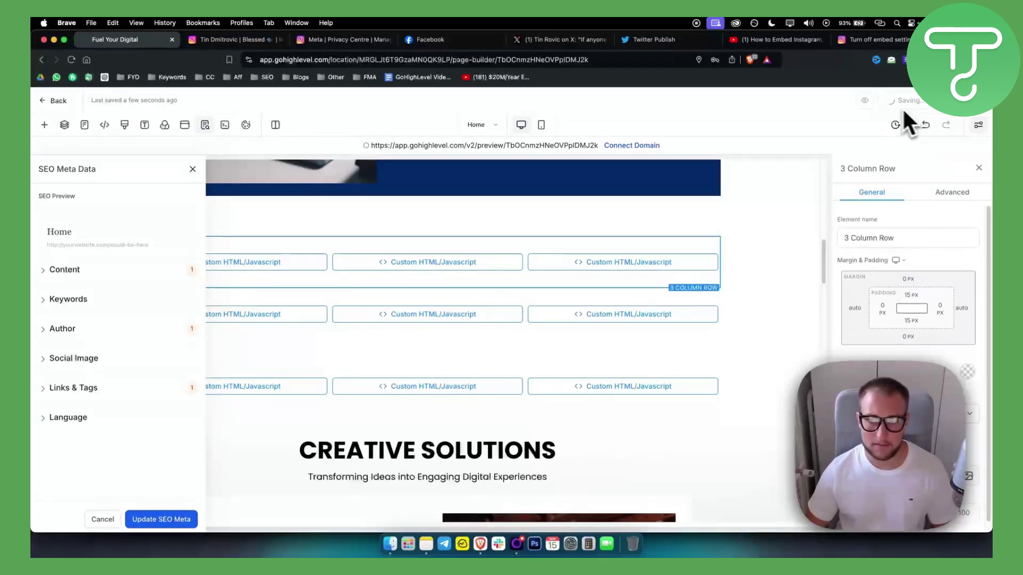
Preview the page and scroll down to the Instagram, Facebook and X post embeds
{"action": "left_click", "coordinate": [864, 102]}
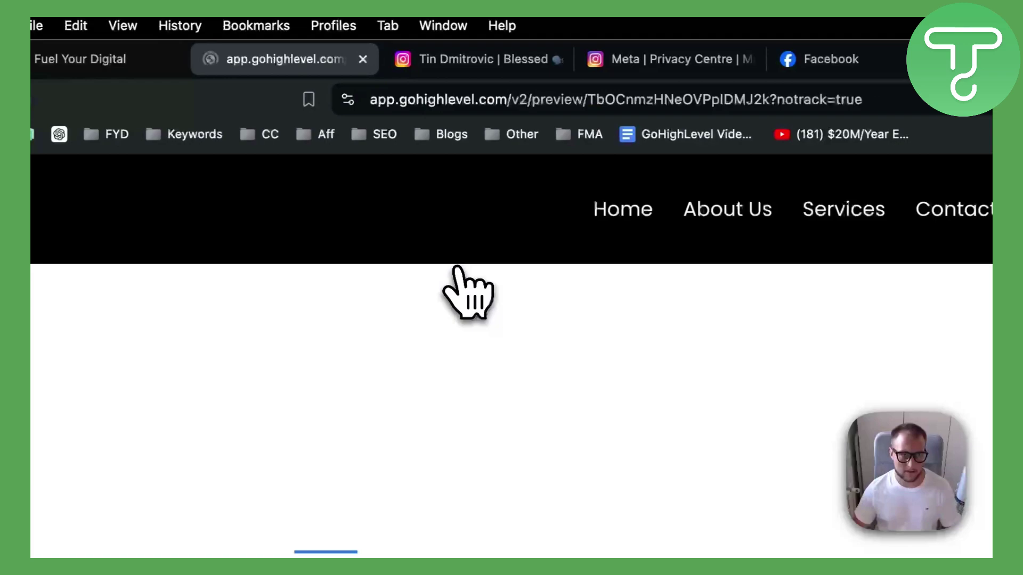
{"action": "scroll", "coordinate": [418, 240], "scroll_direction": "down", "scroll_amount": 20}
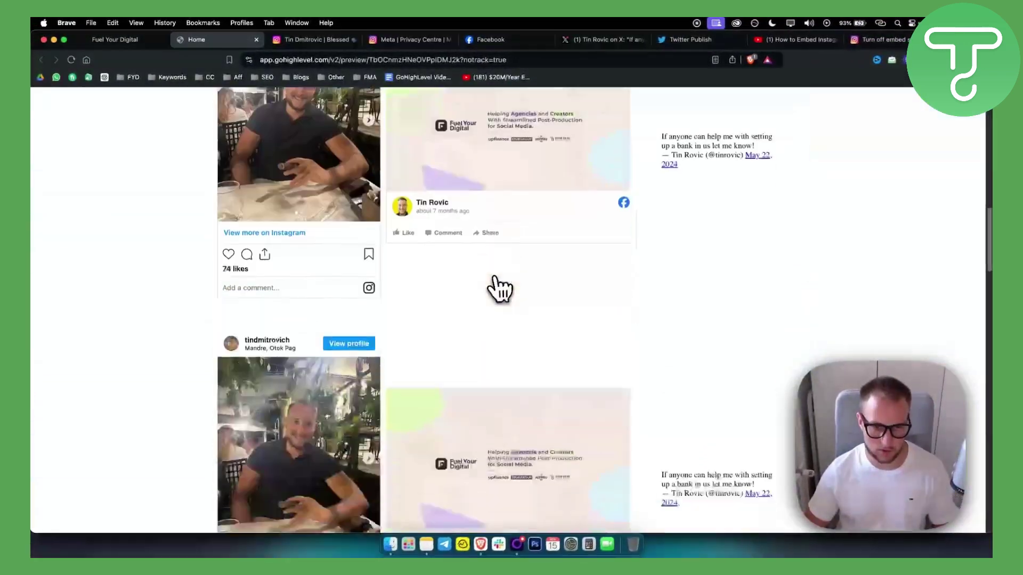
{"action": "scroll", "coordinate": [498, 288], "scroll_direction": "up", "scroll_amount": 1}
{"action": "scroll", "coordinate": [498, 287], "scroll_direction": "down", "scroll_amount": 2}
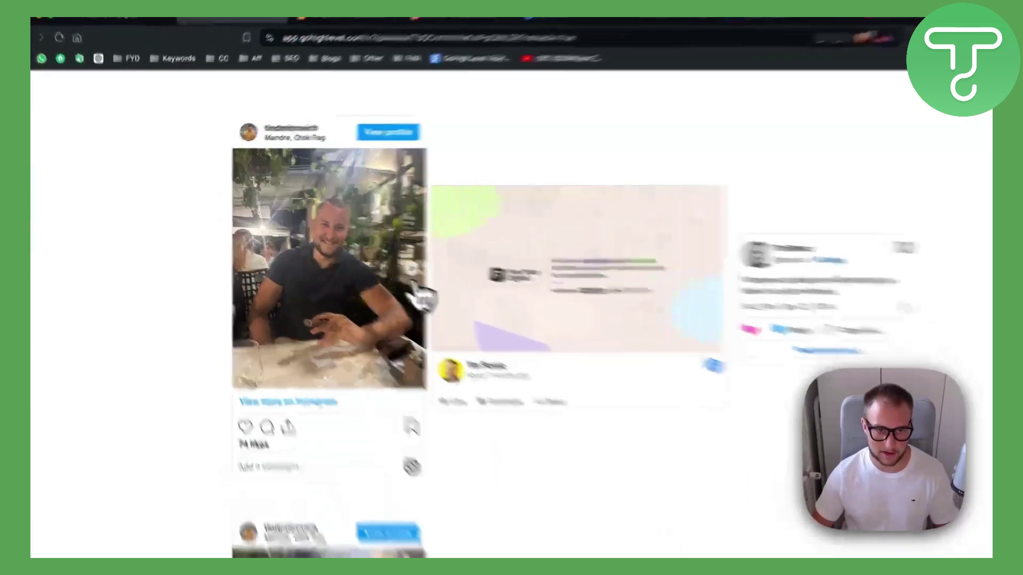
Advance the Instagram post's photo carousel, return to the first photo, then scroll back up
{"action": "left_click", "coordinate": [368, 254]}
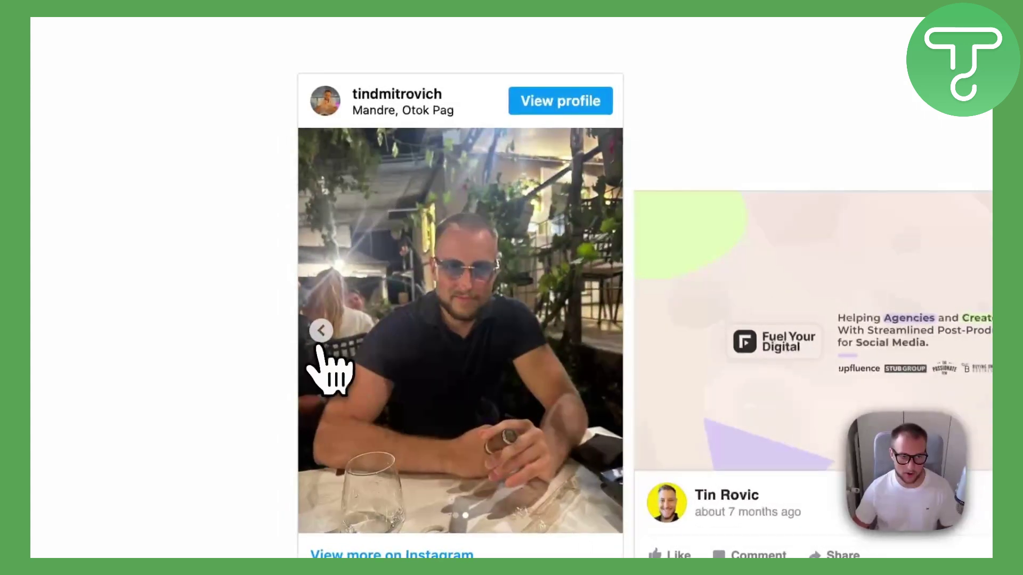
{"action": "left_click", "coordinate": [321, 332]}
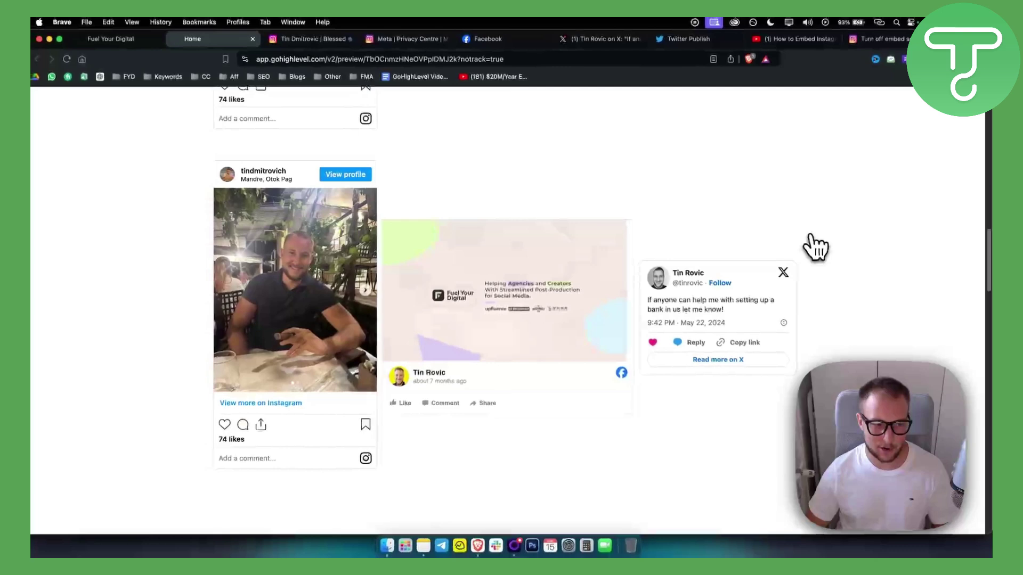
{"action": "scroll", "coordinate": [815, 245], "scroll_direction": "up", "scroll_amount": 5}
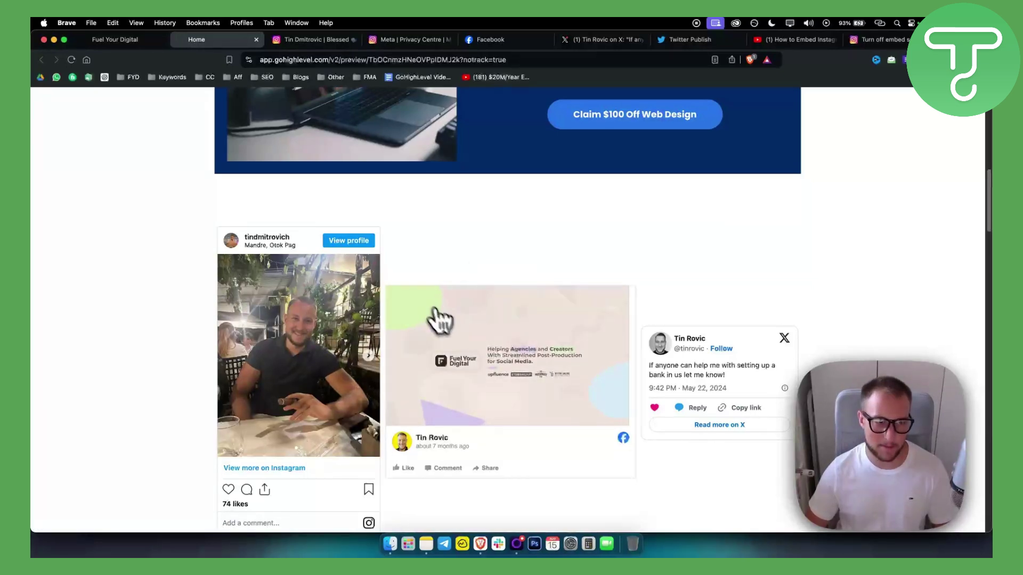
{"action": "scroll", "coordinate": [172, 284], "scroll_direction": "up", "scroll_amount": 10}
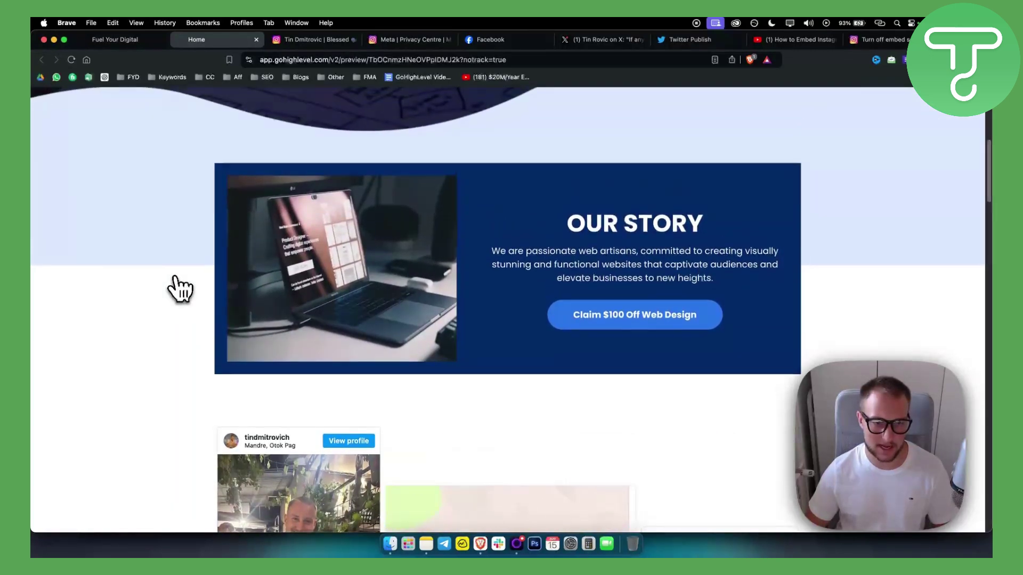
{"action": "scroll", "coordinate": [176, 285], "scroll_direction": "up", "scroll_amount": 5}
{"action": "scroll", "coordinate": [175, 285], "scroll_direction": "down", "scroll_amount": 15}
{"action": "scroll", "coordinate": [180, 288], "scroll_direction": "up", "scroll_amount": 3}
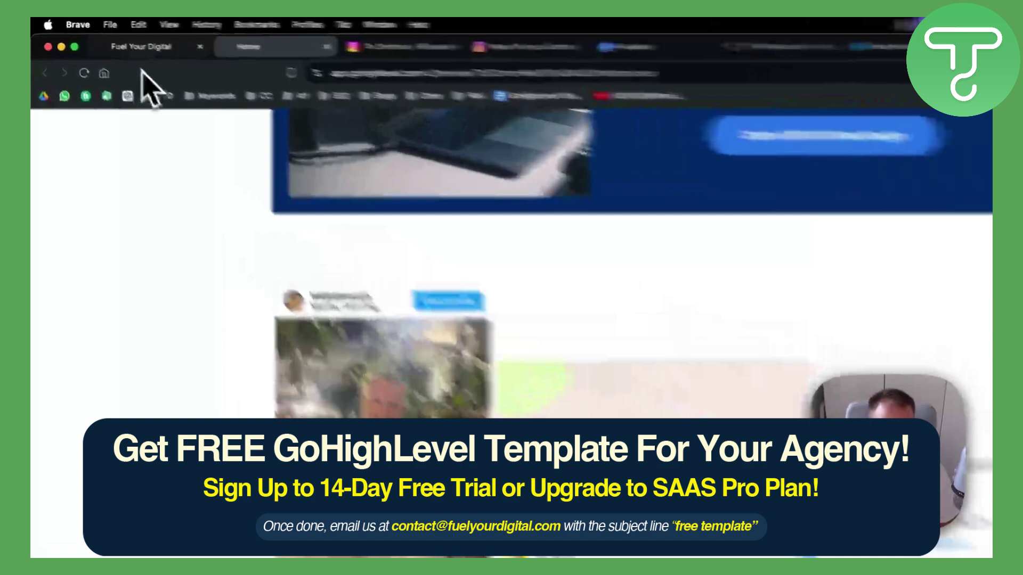
Switch back to the Fuel Your Digital builder tab with the Custom HTML/Javascript rows
{"action": "left_click", "coordinate": [115, 39]}
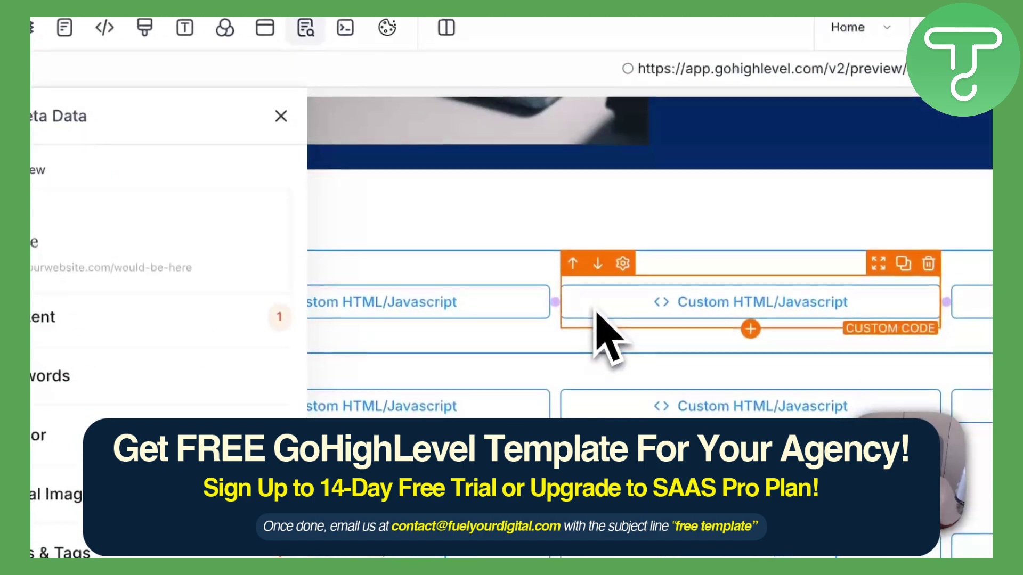